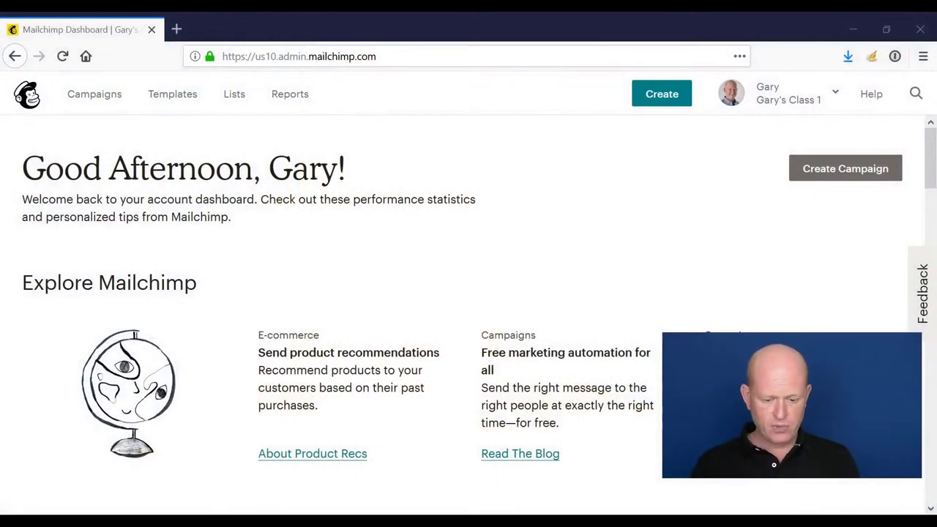
- Create a landing page called 'Test Landing' that sends signups to the dog-coats list
{"action": "left_click", "coordinate": [82, 102]}
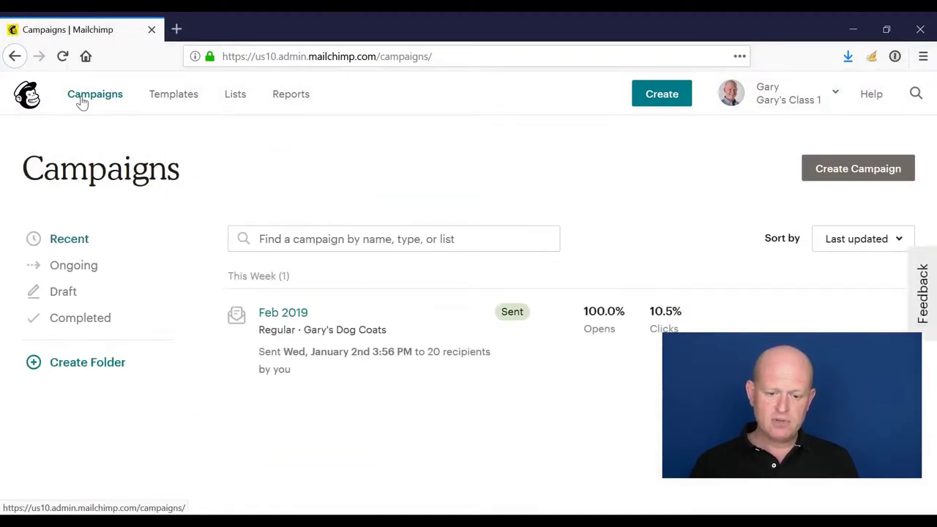
{"action": "left_click", "coordinate": [861, 170]}
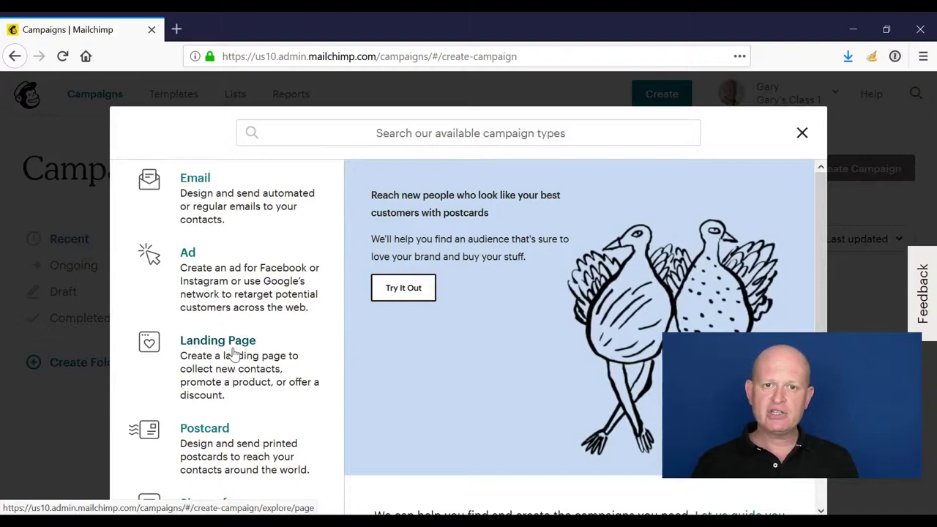
{"action": "left_click", "coordinate": [234, 353]}
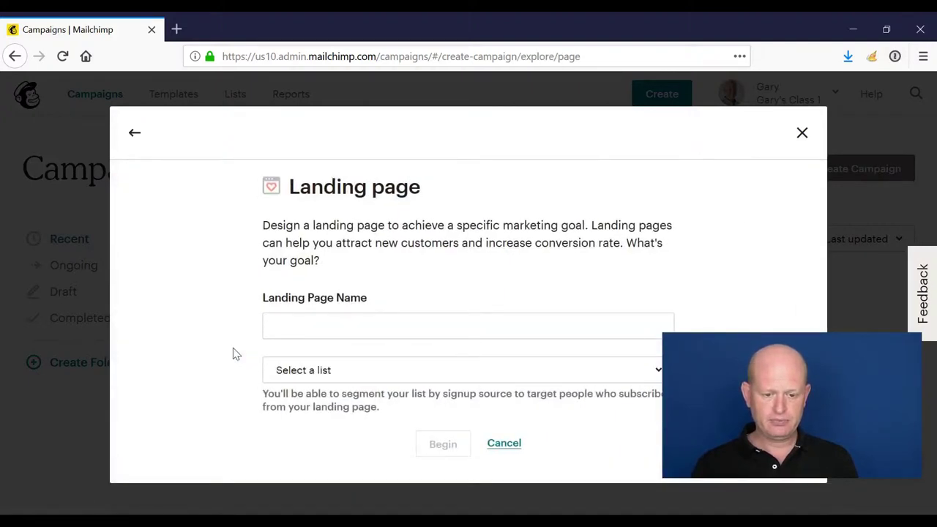
{"action": "left_click", "coordinate": [366, 315]}
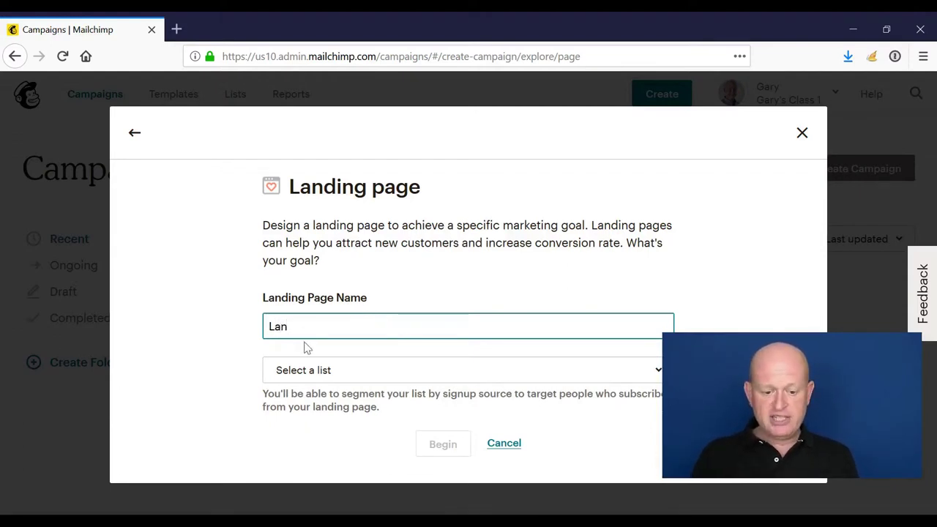
{"action": "type", "text": "Test Landing"}
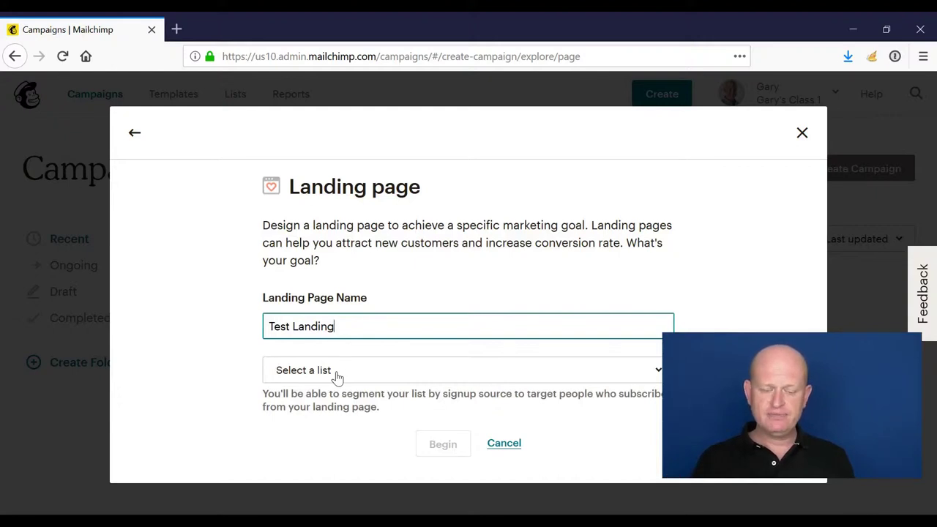
{"action": "left_click", "coordinate": [337, 376]}
{"action": "left_click", "coordinate": [339, 441]}
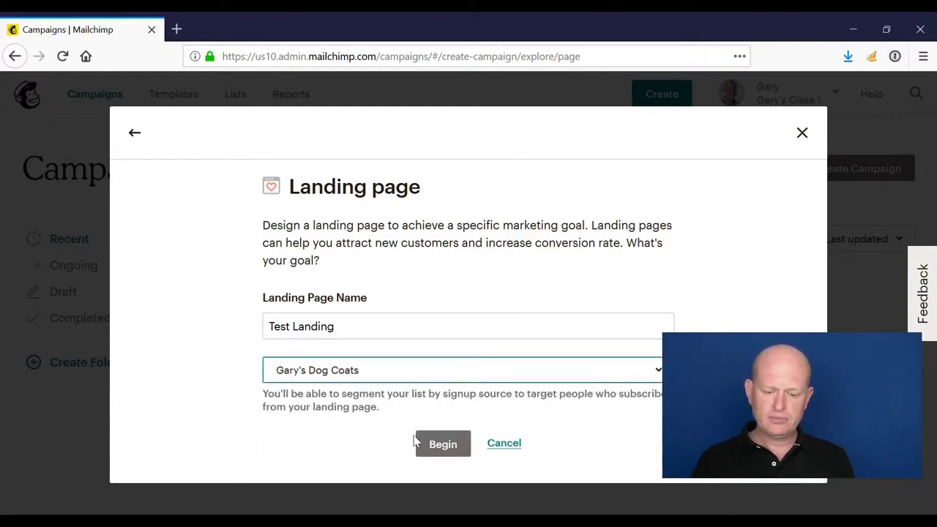
{"action": "left_click", "coordinate": [430, 443]}
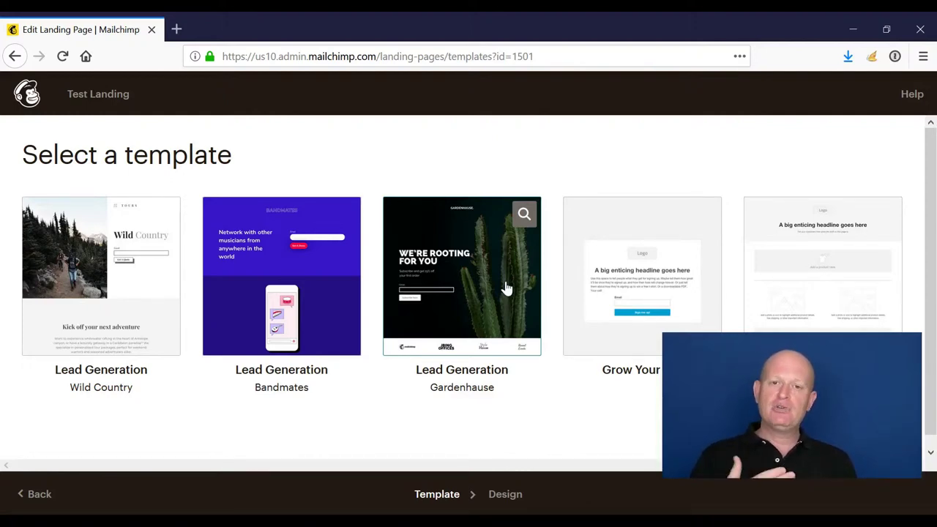
- Choose the plain logo-and-headline signup template for the Test Landing page
{"action": "left_click", "coordinate": [592, 227]}
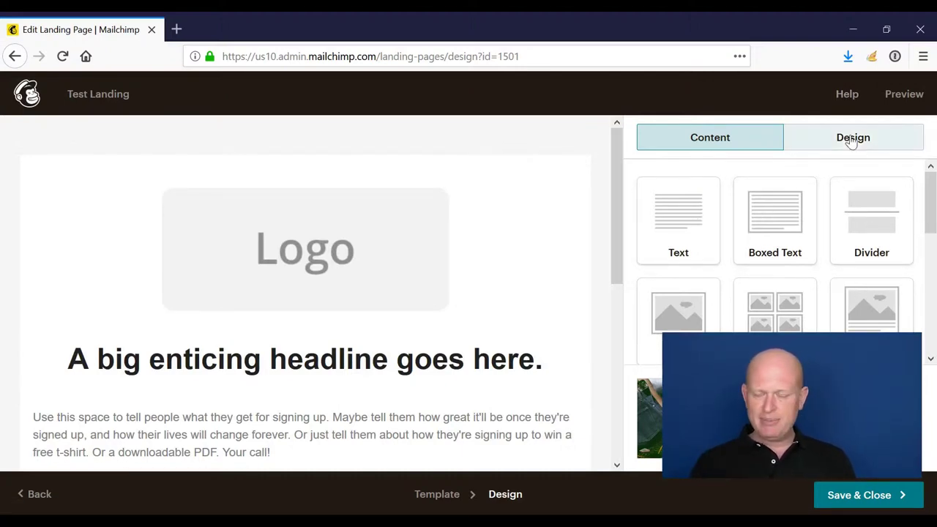
- Make the body text black (#000000) and centre-aligned
{"action": "left_click", "coordinate": [839, 138]}
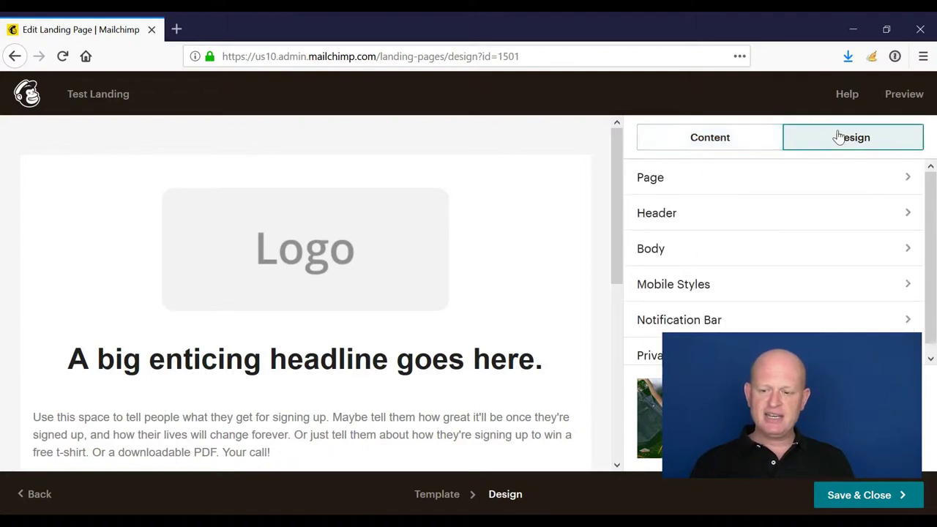
{"action": "scroll", "coordinate": [615, 225], "scroll_direction": "down", "scroll_amount": 1}
{"action": "left_click_drag", "start_coordinate": [615, 225], "coordinate": [586, 273]}
{"action": "mouse_move", "coordinate": [362, 305]}
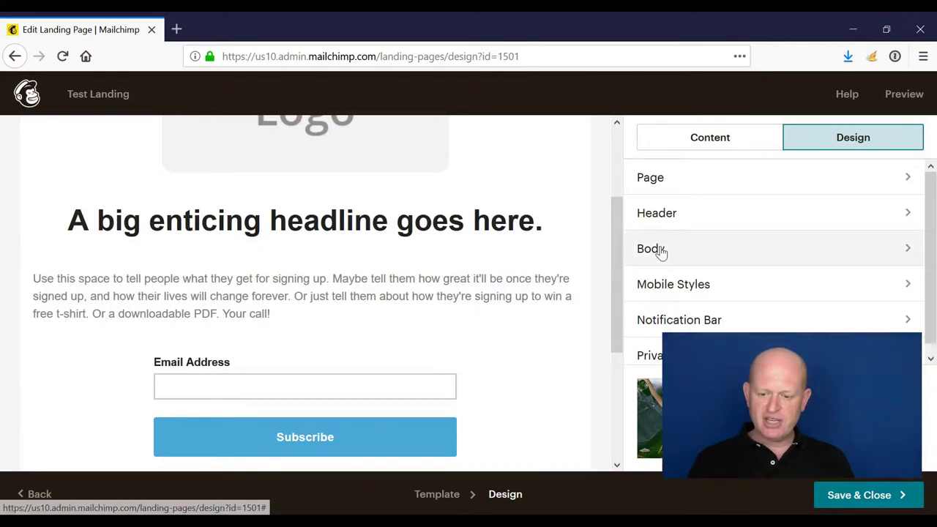
{"action": "left_click", "coordinate": [661, 250]}
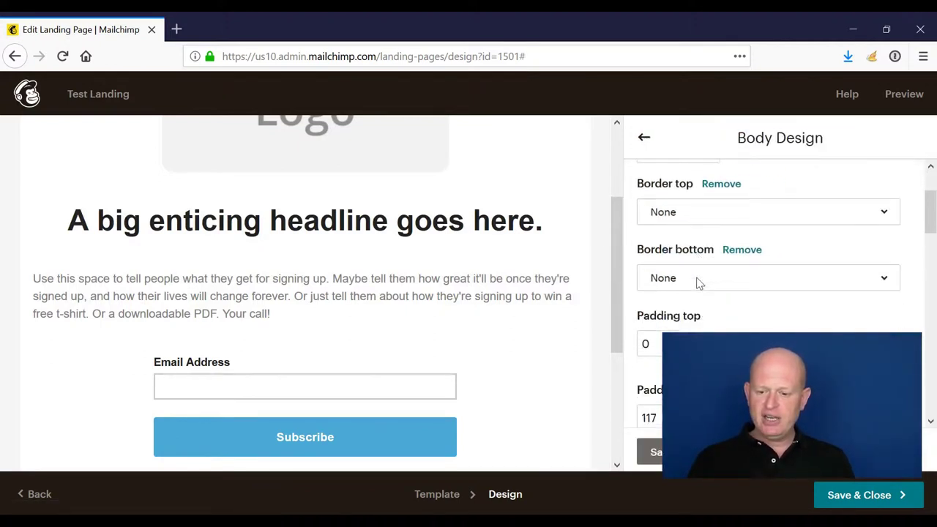
{"action": "scroll", "coordinate": [699, 283], "scroll_direction": "down", "scroll_amount": 5}
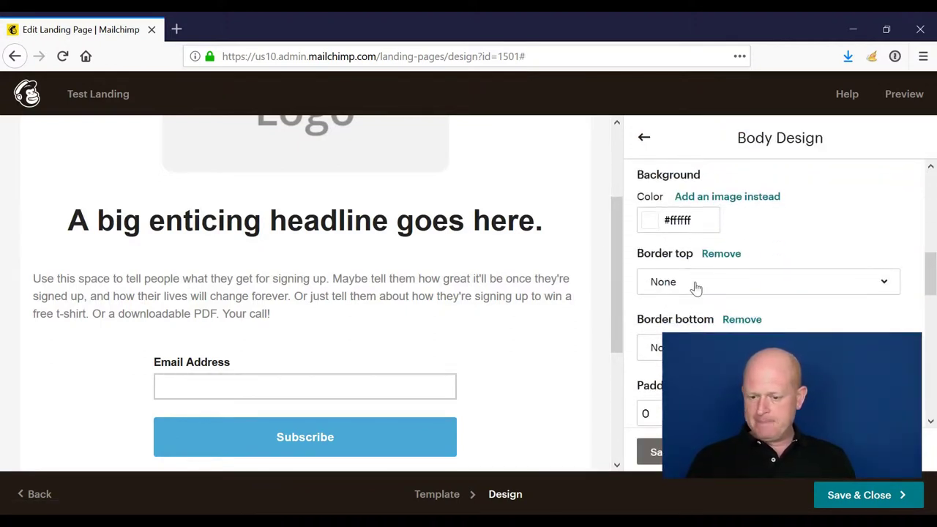
{"action": "scroll", "coordinate": [696, 288], "scroll_direction": "down", "scroll_amount": 8}
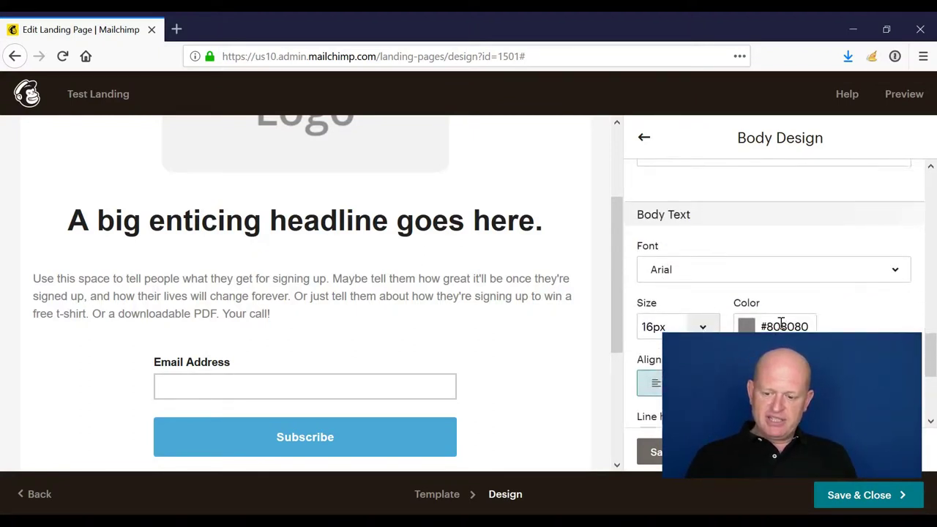
{"action": "scroll", "coordinate": [780, 328], "scroll_direction": "down", "scroll_amount": 2}
{"action": "left_click", "coordinate": [789, 243]}
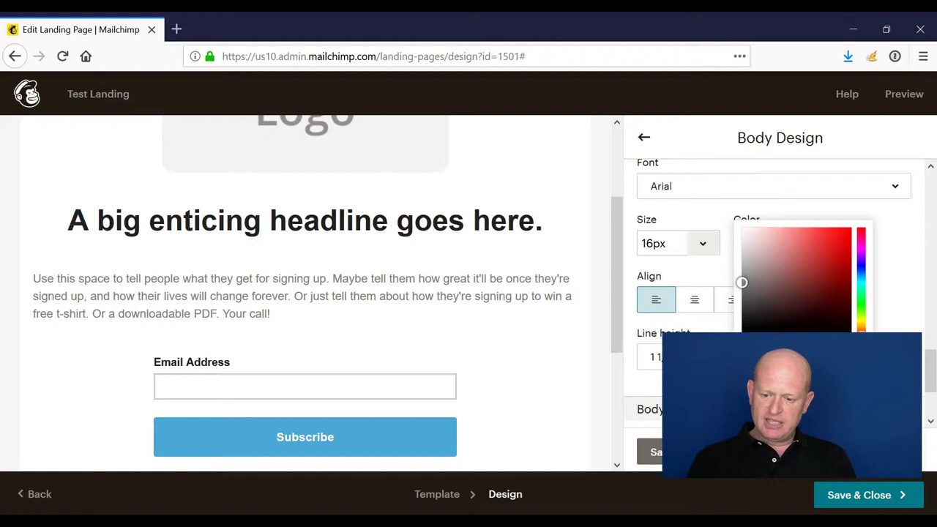
{"action": "left_click_drag", "start_coordinate": [739, 284], "coordinate": [740, 328]}
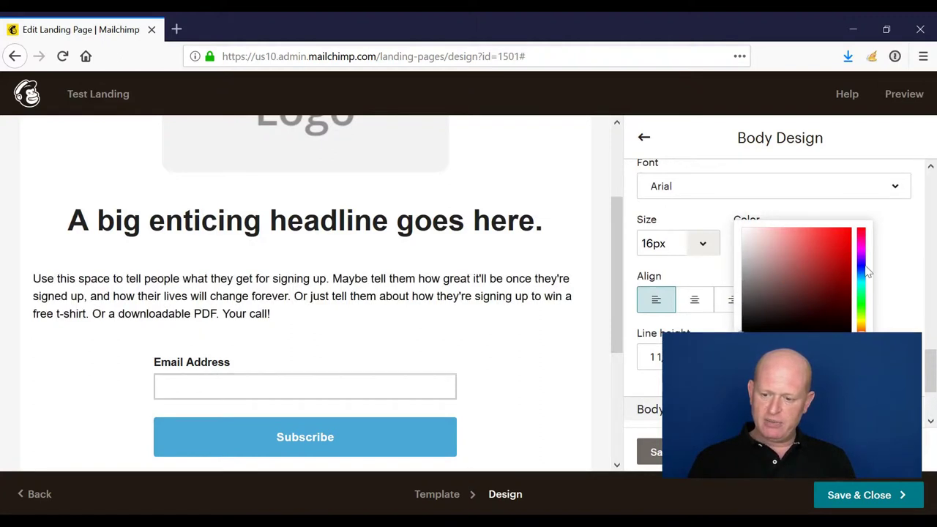
{"action": "left_click", "coordinate": [893, 265]}
{"action": "left_click", "coordinate": [694, 300]}
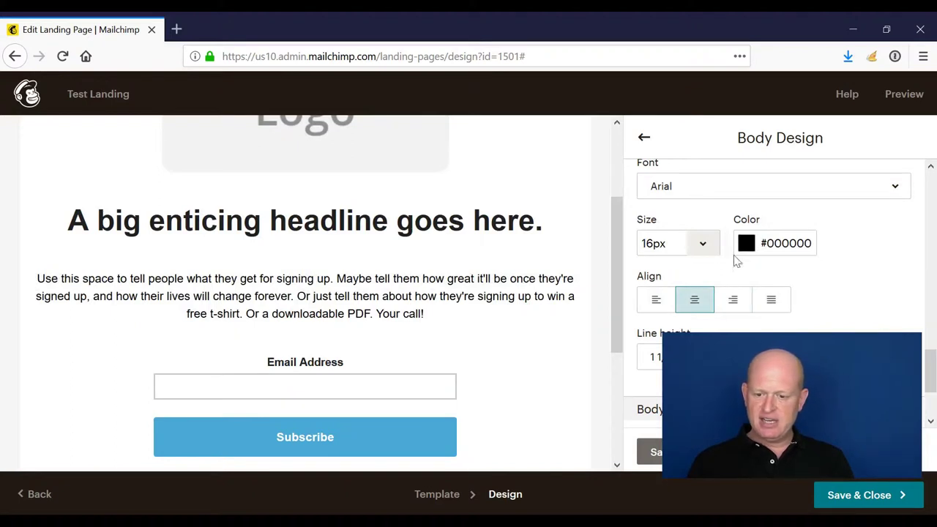
- Keep Arial as the body font and save the body style changes
{"action": "left_click", "coordinate": [705, 187]}
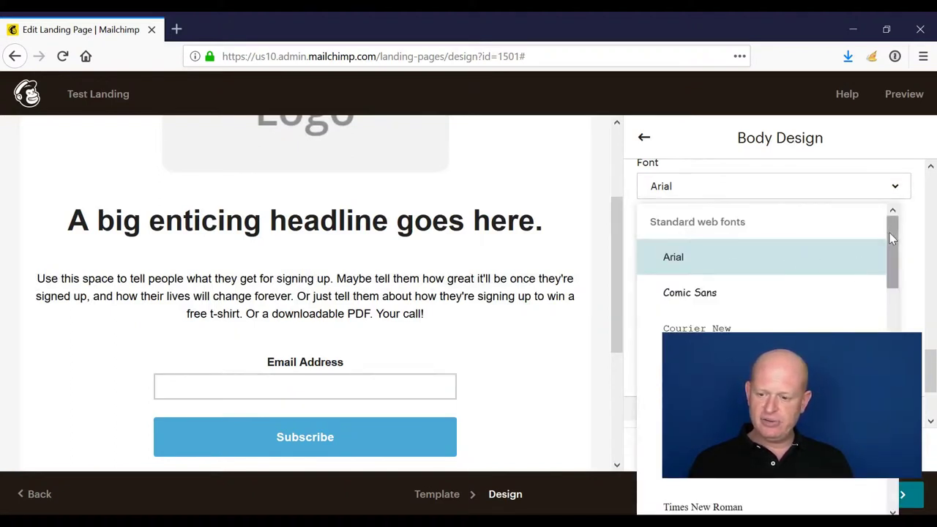
{"action": "left_click_drag", "start_coordinate": [890, 233], "coordinate": [892, 289]}
{"action": "scroll", "coordinate": [892, 289], "scroll_direction": "down", "scroll_amount": 3}
{"action": "scroll", "coordinate": [899, 263], "scroll_direction": "up", "scroll_amount": 4}
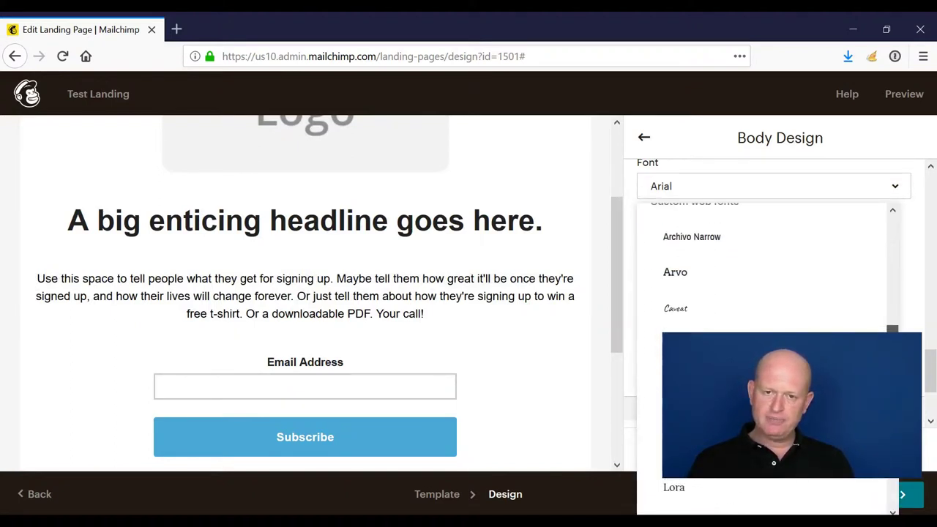
{"action": "scroll", "coordinate": [899, 262], "scroll_direction": "up", "scroll_amount": 3}
{"action": "left_click", "coordinate": [913, 232]}
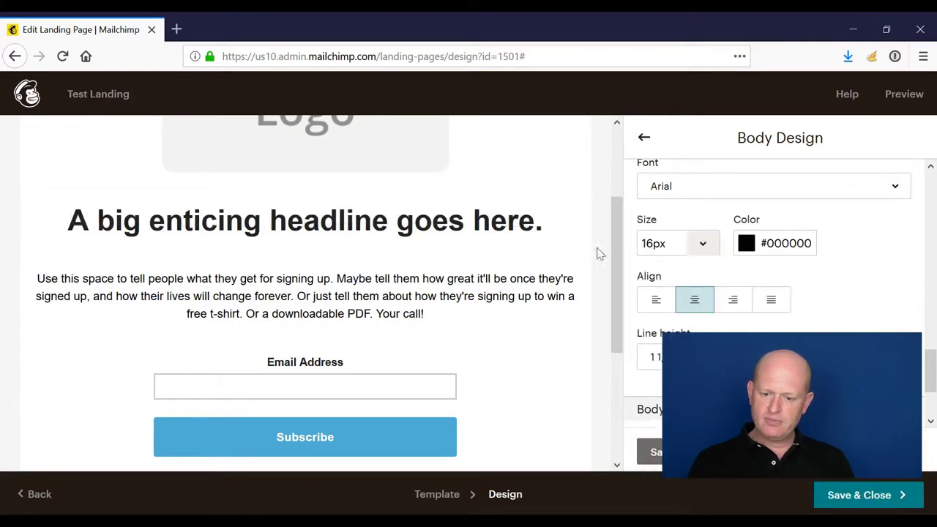
{"action": "left_click_drag", "start_coordinate": [617, 262], "coordinate": [606, 164]}
{"action": "left_click", "coordinate": [651, 452]}
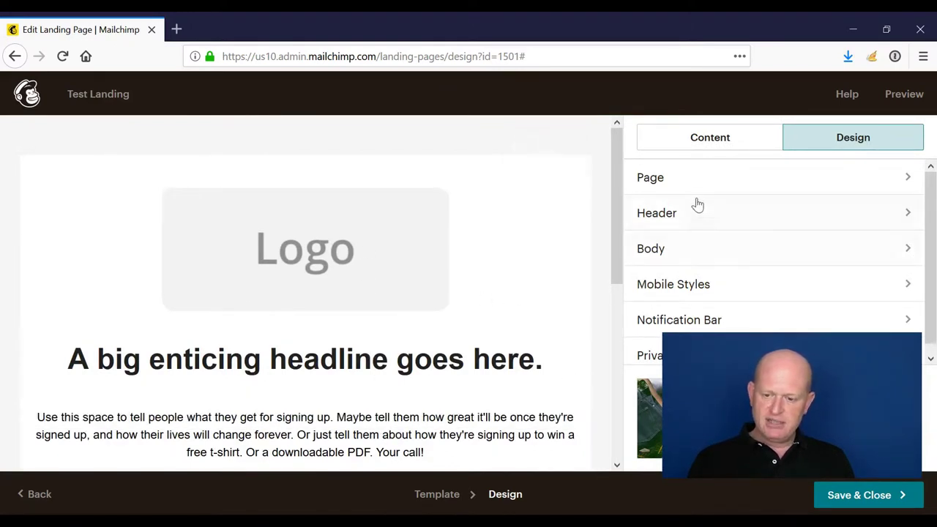
- Insert the bulldog photo from Content Manager as the page background image
{"action": "left_click", "coordinate": [697, 145]}
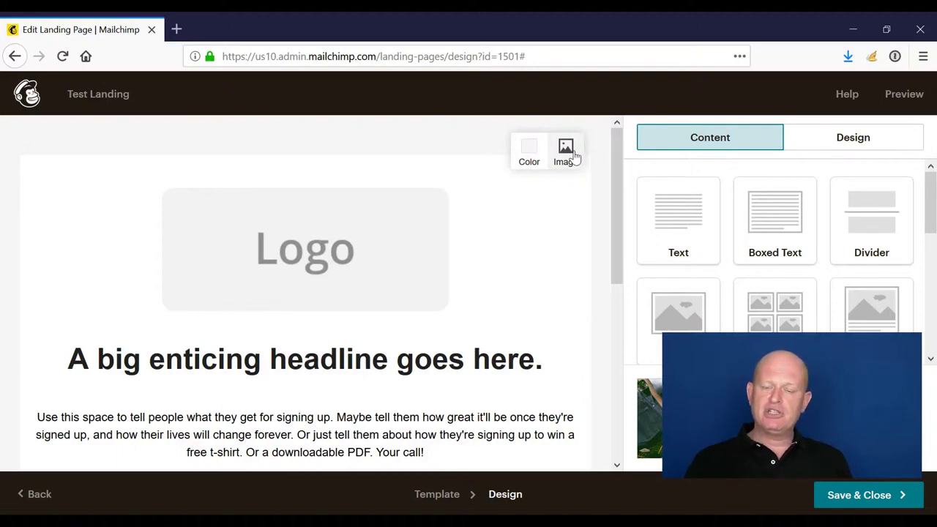
{"action": "left_click", "coordinate": [575, 157]}
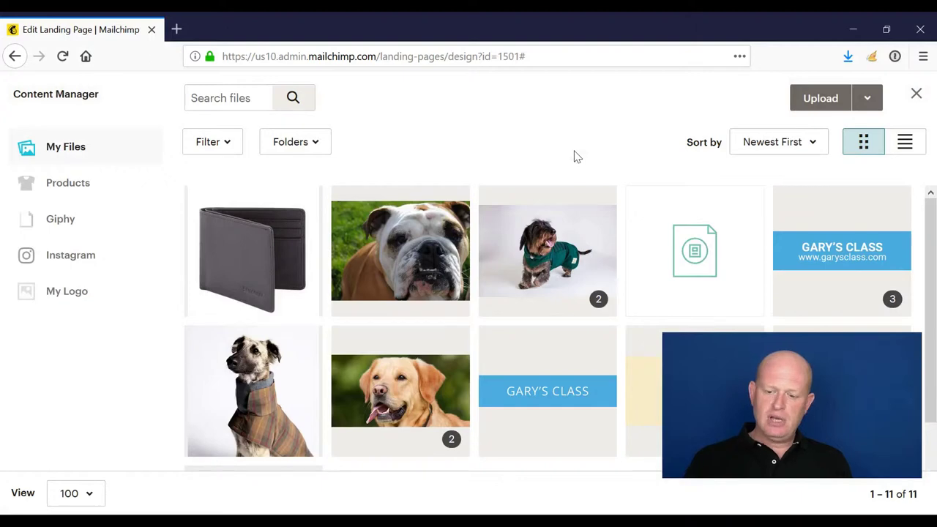
{"action": "left_click", "coordinate": [395, 233]}
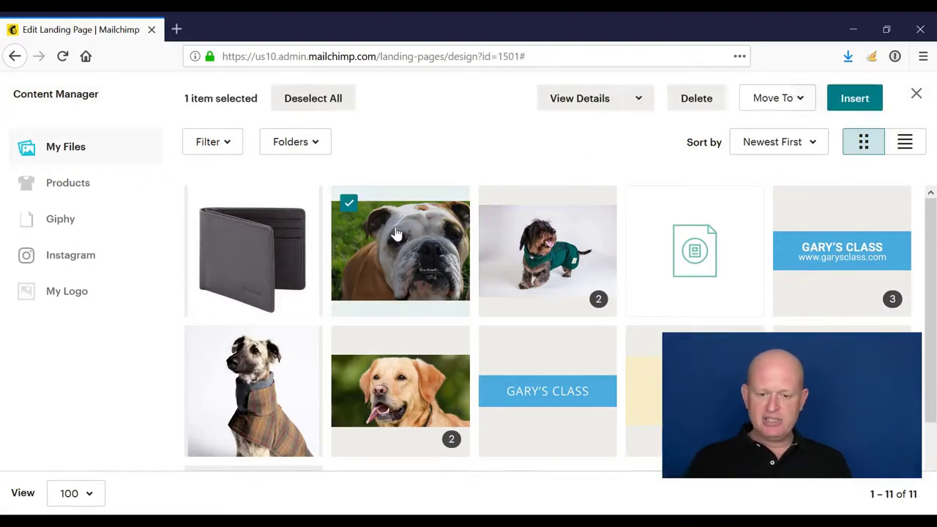
{"action": "left_click", "coordinate": [856, 98]}
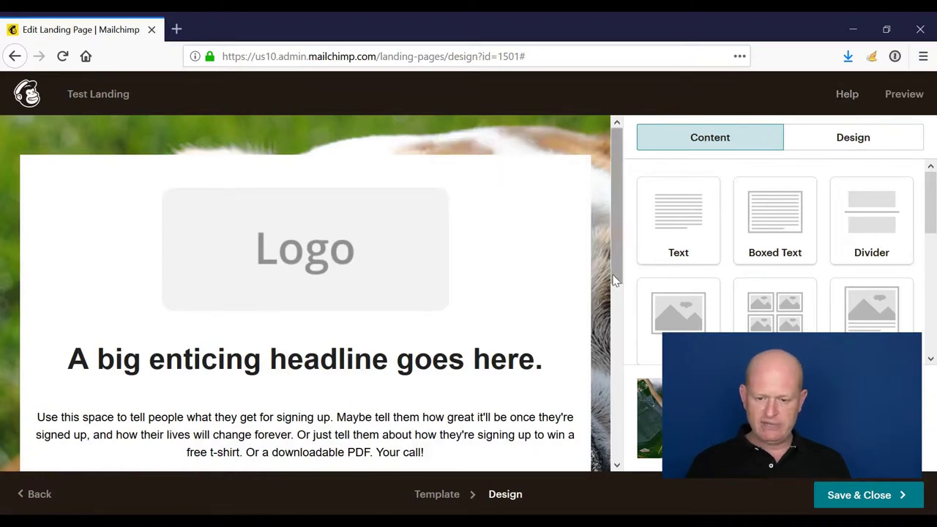
{"action": "scroll", "coordinate": [600, 273], "scroll_direction": "down", "scroll_amount": 5}
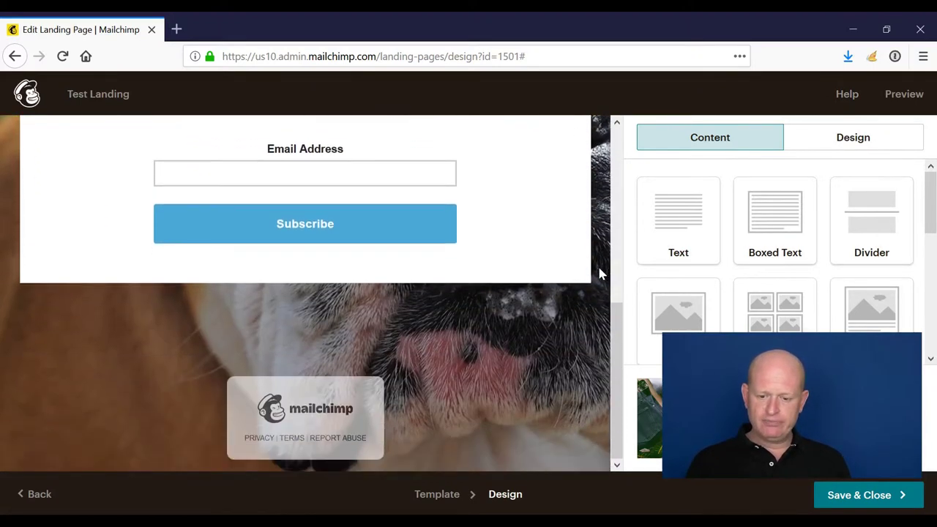
{"action": "scroll", "coordinate": [601, 273], "scroll_direction": "up", "scroll_amount": 5}
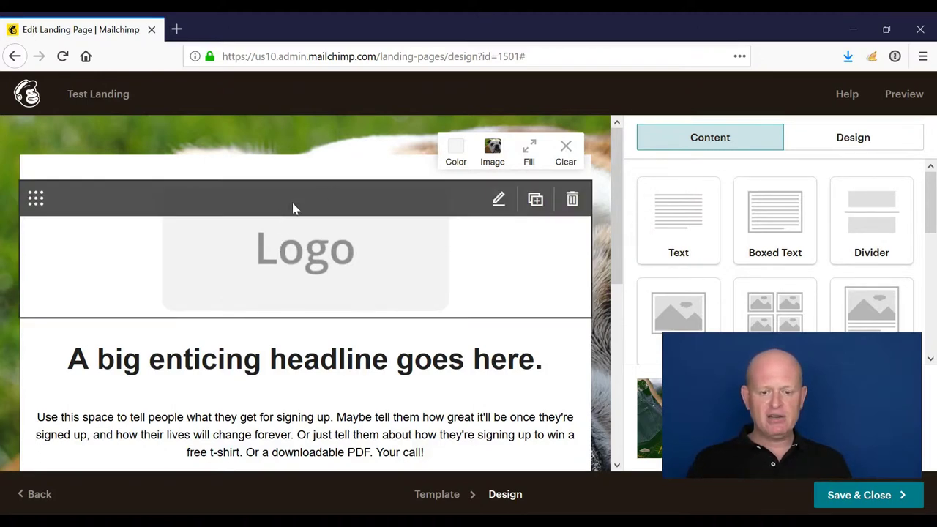
- Replace the logo placeholder with the garys-class-landing.png banner (780 × 180)
{"action": "left_click", "coordinate": [293, 209]}
{"action": "left_click", "coordinate": [737, 231]}
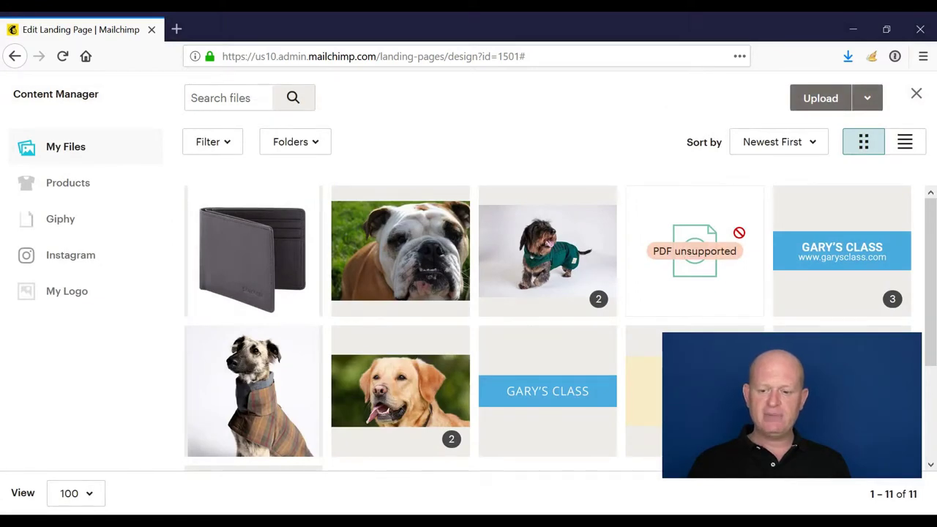
{"action": "left_click", "coordinate": [579, 417]}
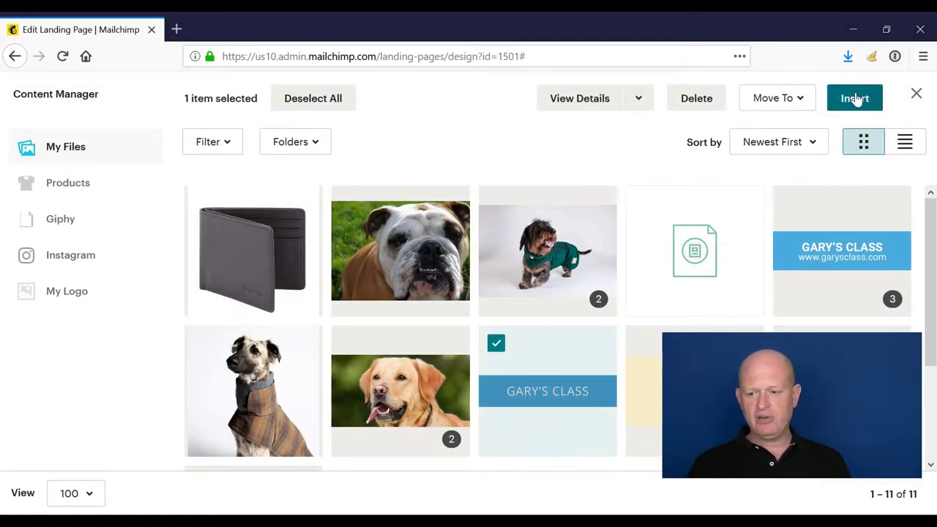
{"action": "left_click", "coordinate": [855, 99]}
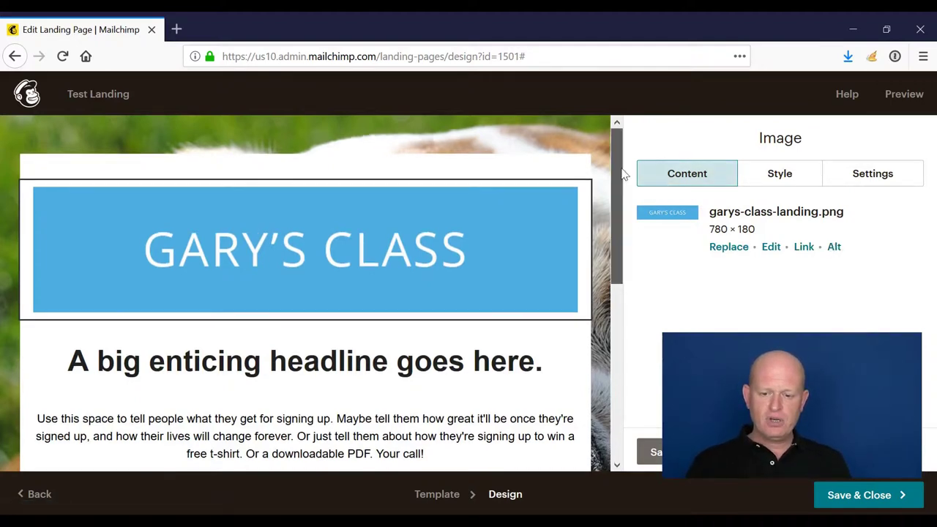
- Change the headline to 'Does your puppy need training?'
{"action": "scroll", "coordinate": [623, 174], "scroll_direction": "down", "scroll_amount": 3}
{"action": "left_click", "coordinate": [330, 257]}
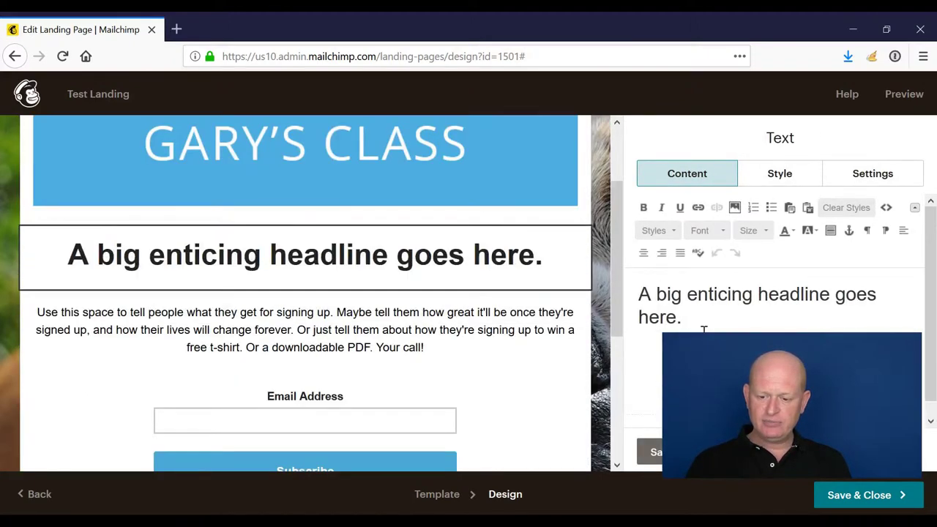
{"action": "left_click_drag", "start_coordinate": [704, 329], "coordinate": [636, 304]}
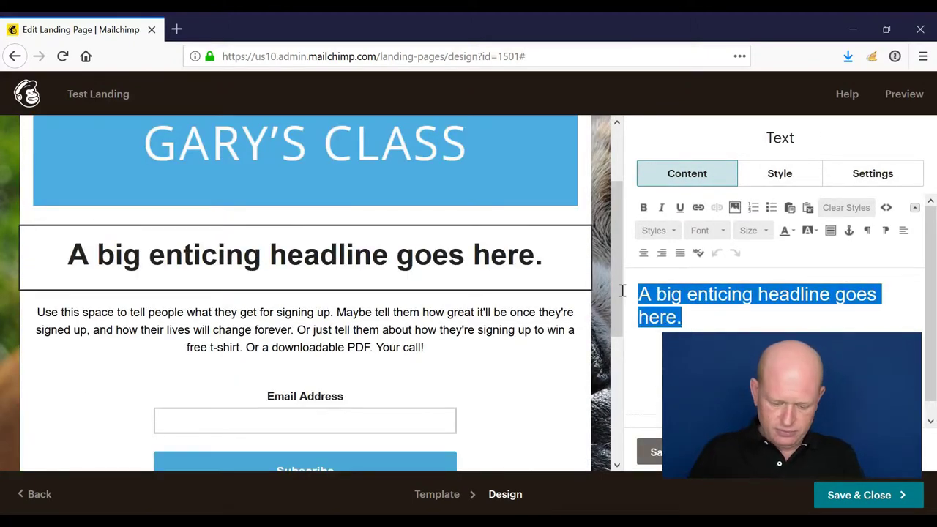
{"action": "type", "text": "Does yo"}
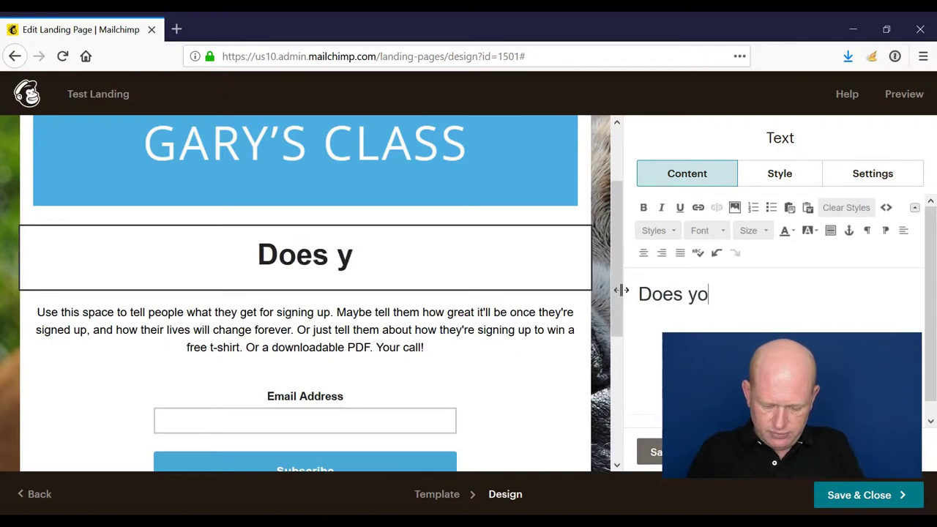
{"action": "type", "text": "ur pupp"}
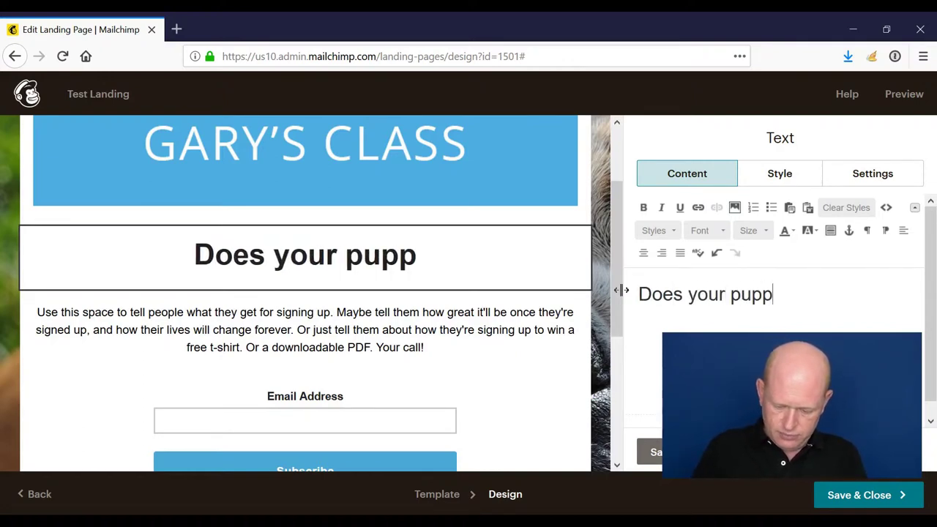
{"action": "type", "text": "y need training?"}
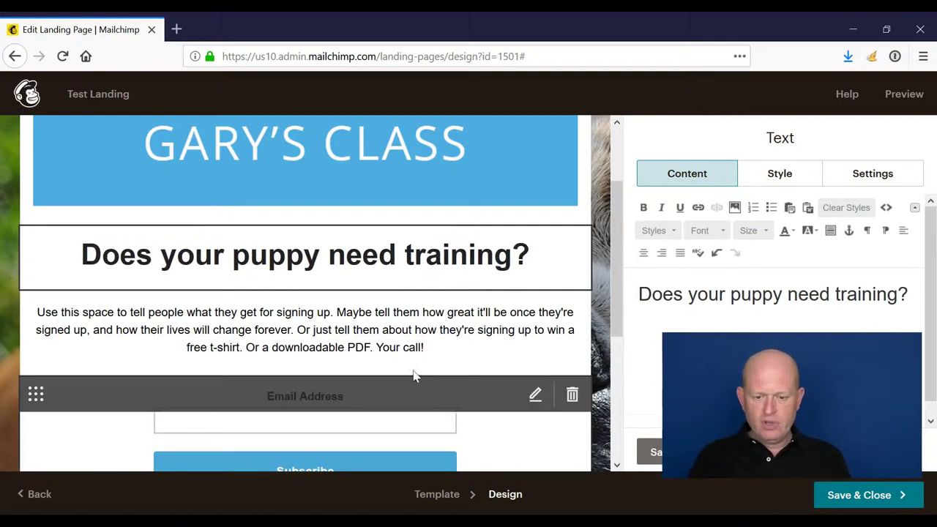
- Paste the three-weeks puppy-training announcement over the placeholder body paragraph
{"action": "left_click", "coordinate": [359, 317]}
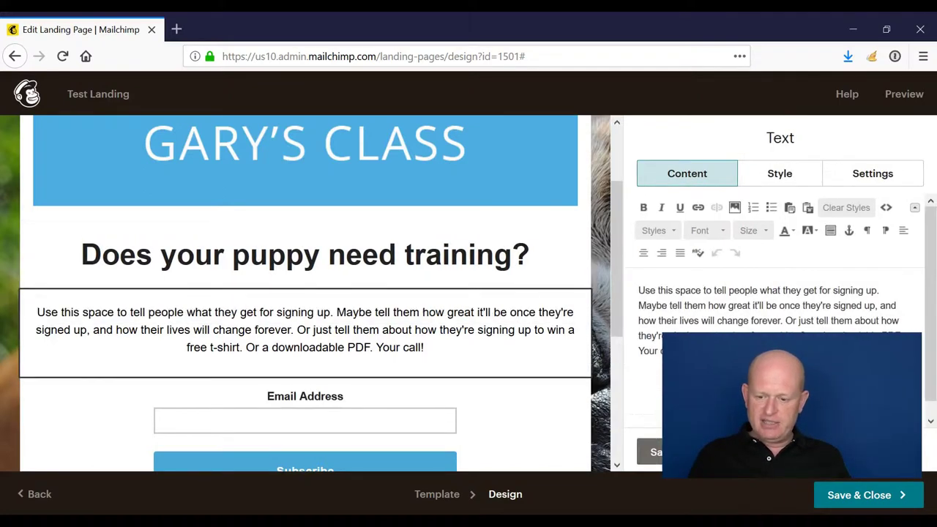
{"action": "left_click_drag", "start_coordinate": [762, 352], "coordinate": [634, 286]}
{"action": "type", "text": "Our next puppy training takes place in three weeks. Sign-up now to register."}
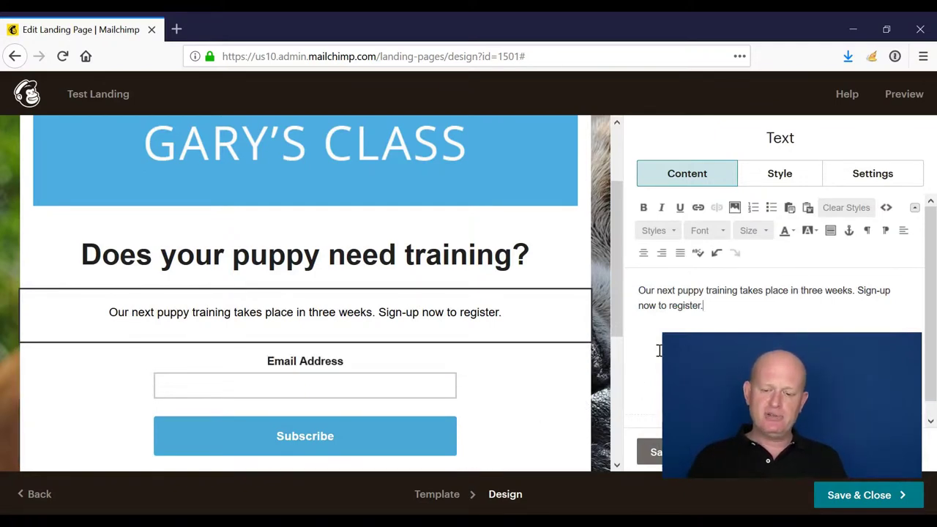
{"action": "scroll", "coordinate": [607, 363], "scroll_direction": "down", "scroll_amount": 2}
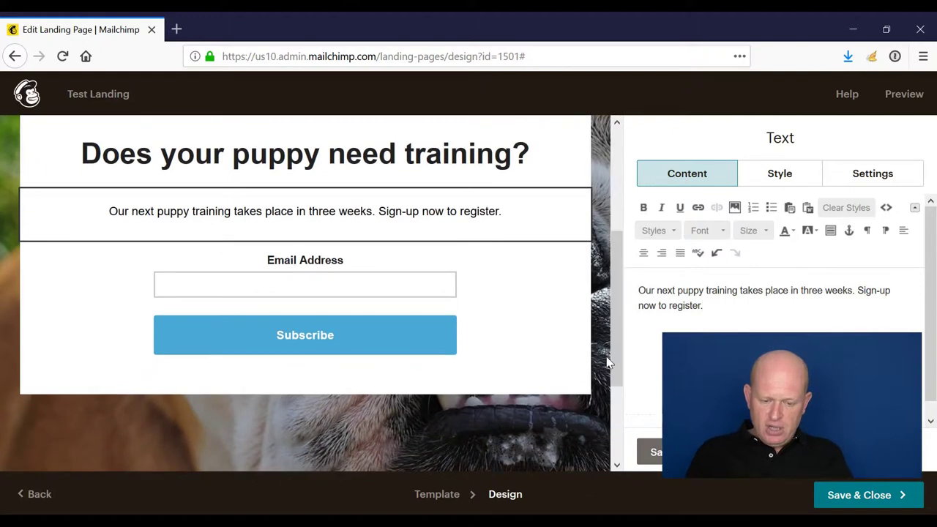
- Review the signup form block's Style and Settings tabs, then close it unchanged
{"action": "left_click", "coordinate": [314, 275]}
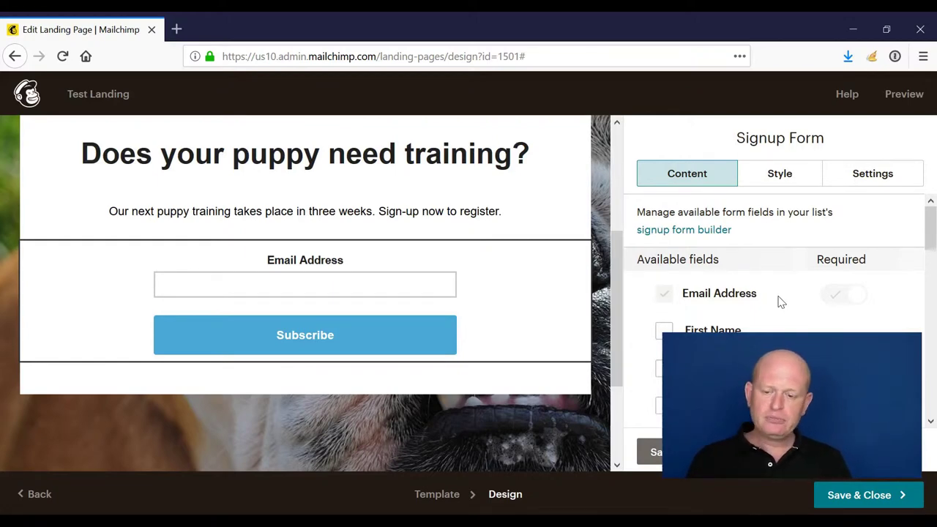
{"action": "left_click", "coordinate": [779, 175]}
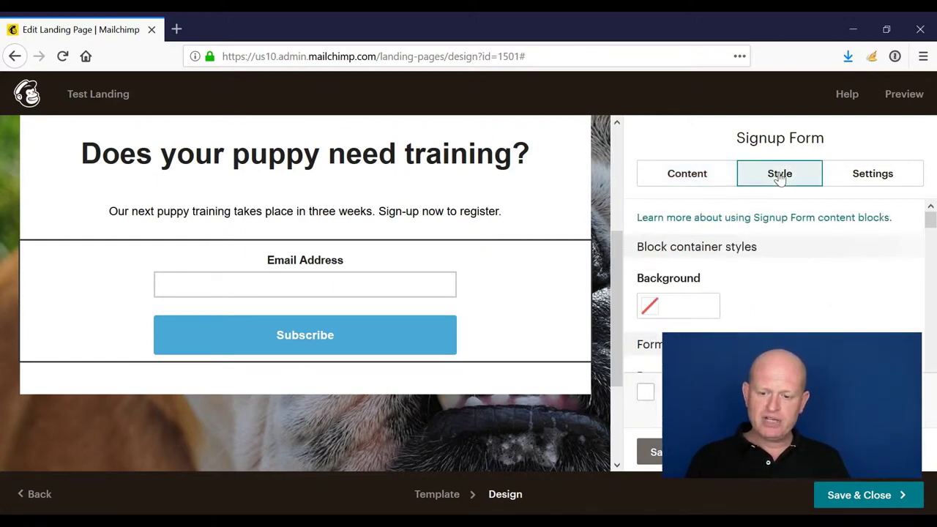
{"action": "scroll", "coordinate": [699, 265], "scroll_direction": "down", "scroll_amount": 5}
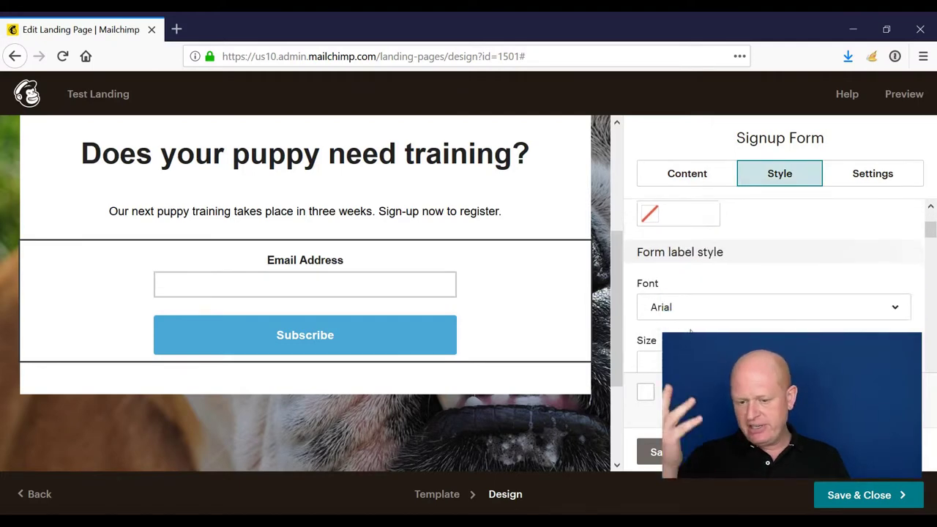
{"action": "scroll", "coordinate": [690, 333], "scroll_direction": "down", "scroll_amount": 8}
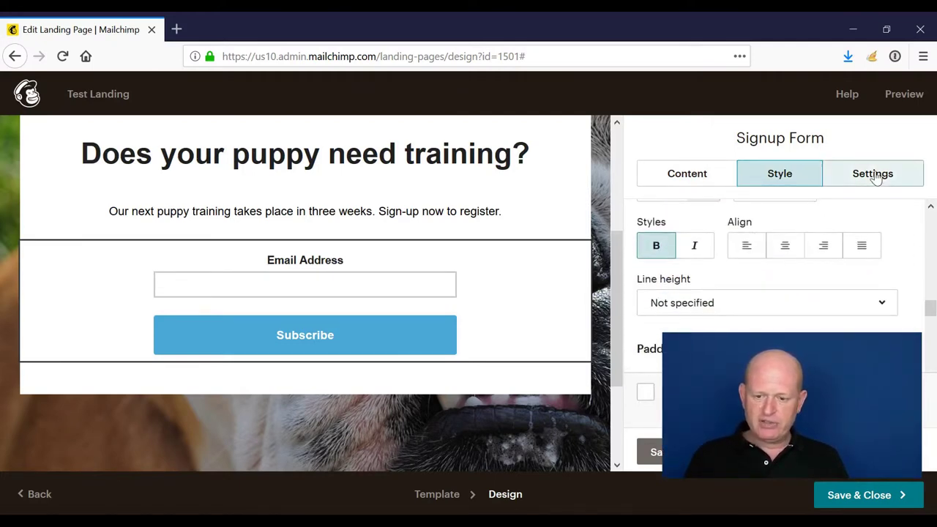
{"action": "left_click", "coordinate": [866, 176]}
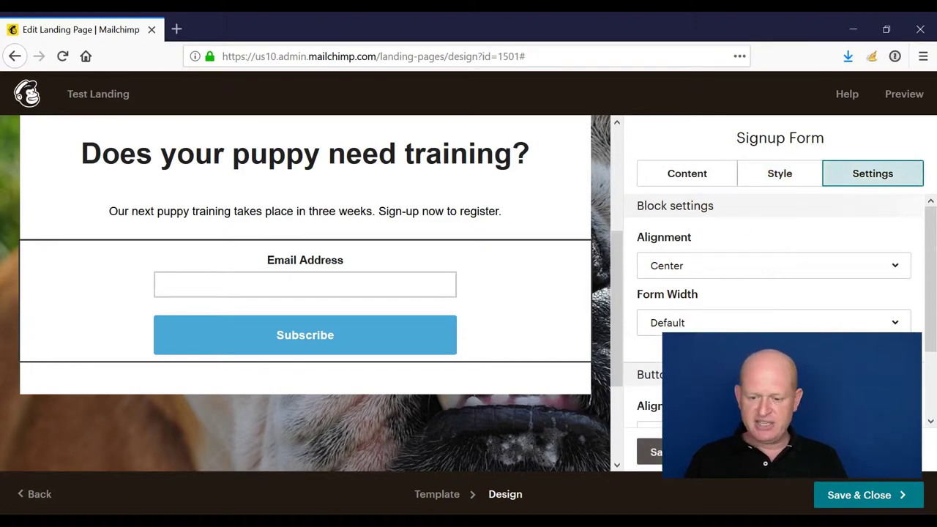
{"action": "left_click", "coordinate": [654, 452]}
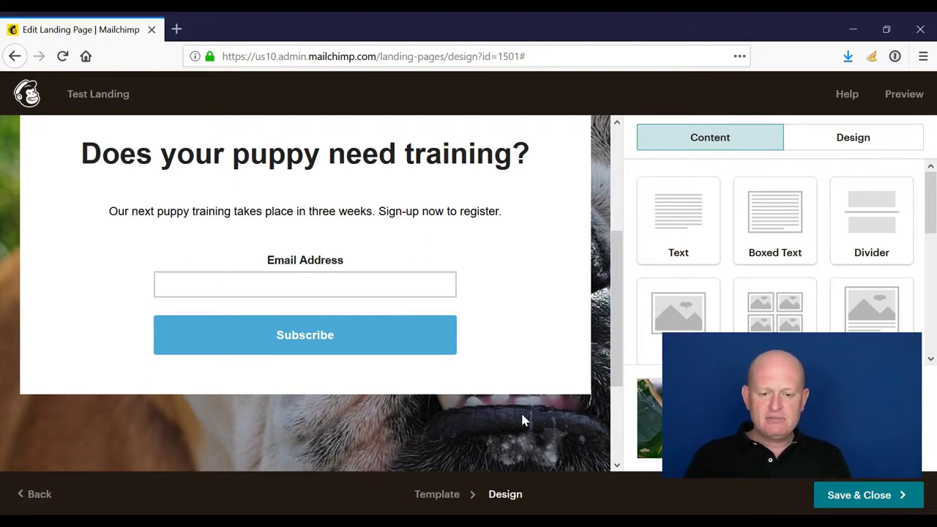
{"action": "scroll", "coordinate": [520, 331], "scroll_direction": "up", "scroll_amount": 3}
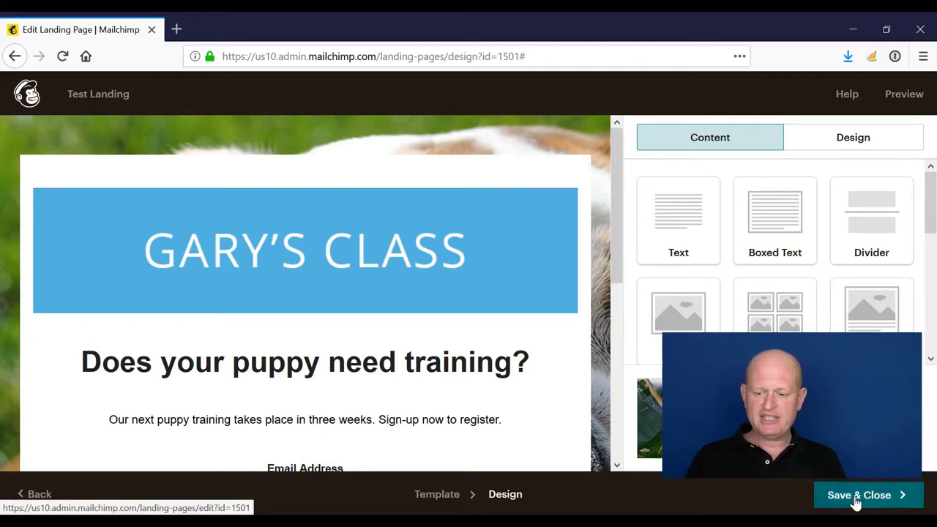
- Save the design and set the page title to 'Gary's puppy training'
{"action": "left_click", "coordinate": [856, 502]}
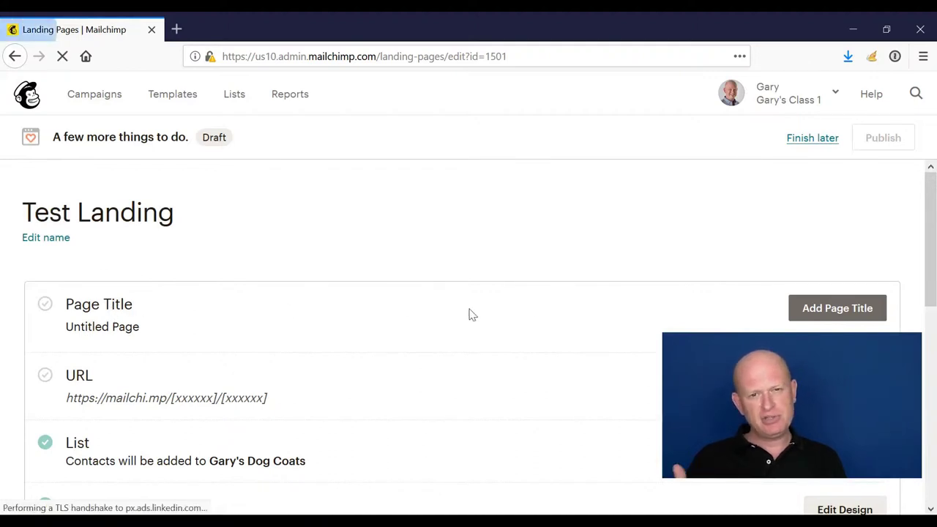
{"action": "left_click", "coordinate": [836, 307]}
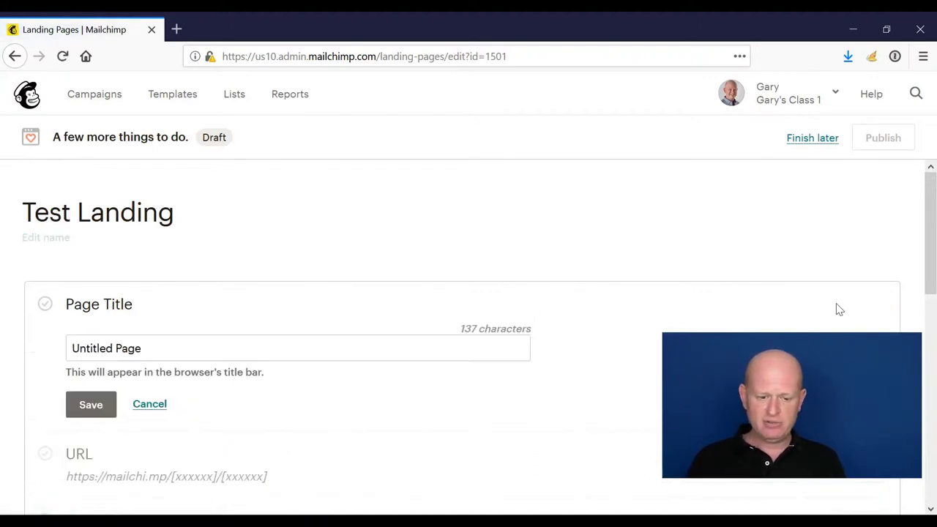
{"action": "left_click_drag", "start_coordinate": [167, 355], "coordinate": [9, 341]}
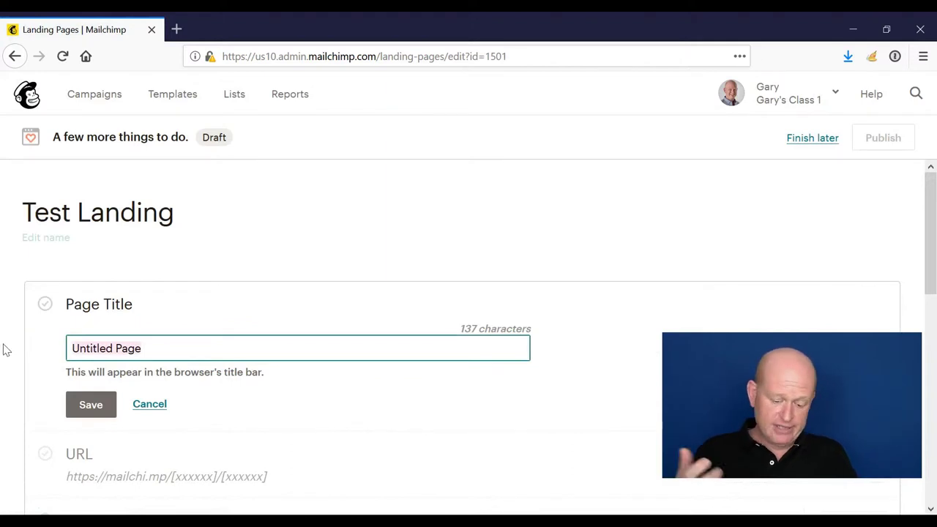
{"action": "type", "text": "Gary's p"}
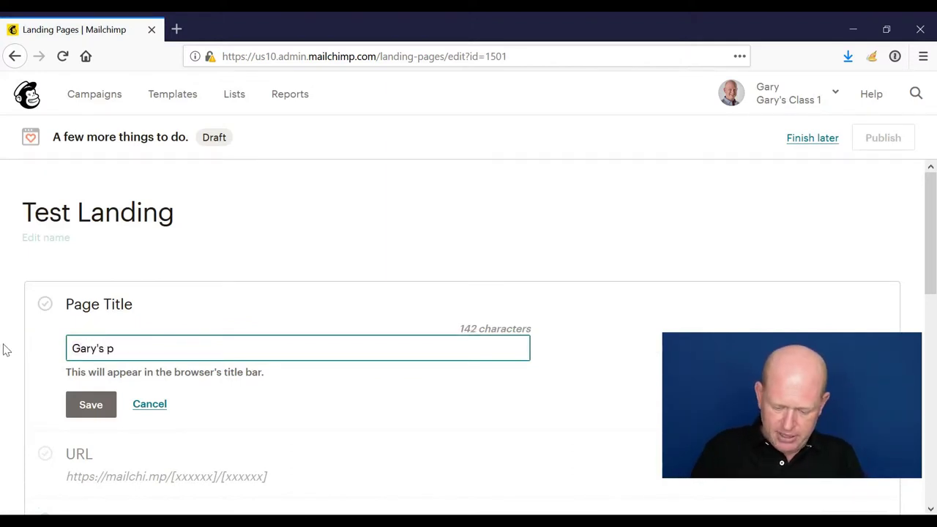
{"action": "type", "text": "uppy training"}
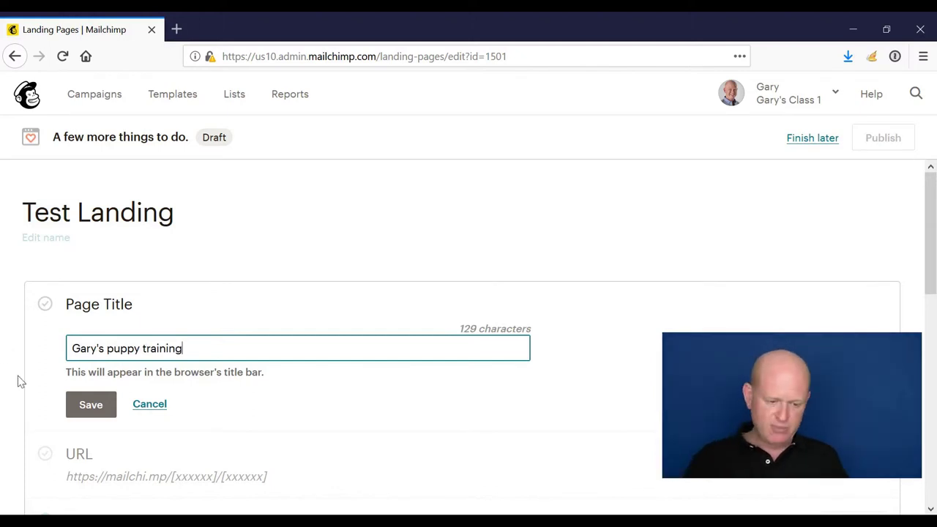
{"action": "left_click", "coordinate": [91, 406]}
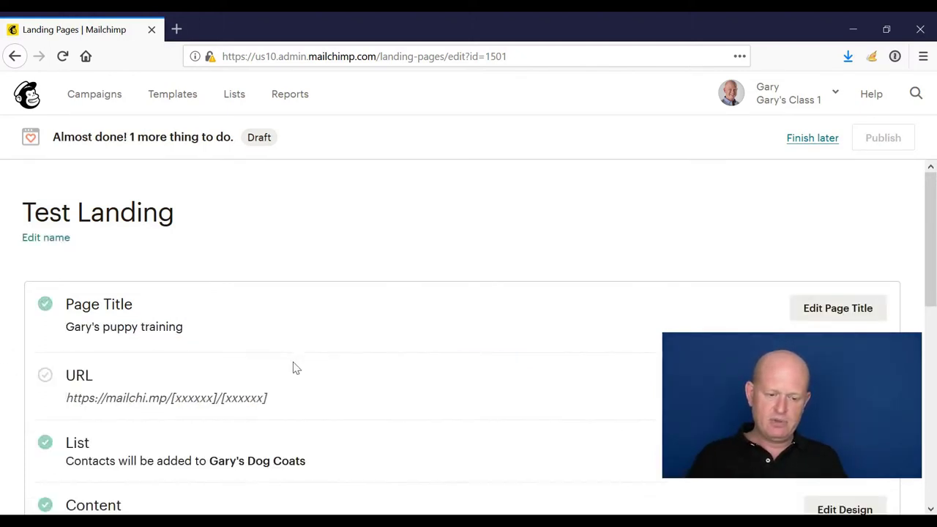
{"action": "scroll", "coordinate": [234, 322], "scroll_direction": "down", "scroll_amount": 2}
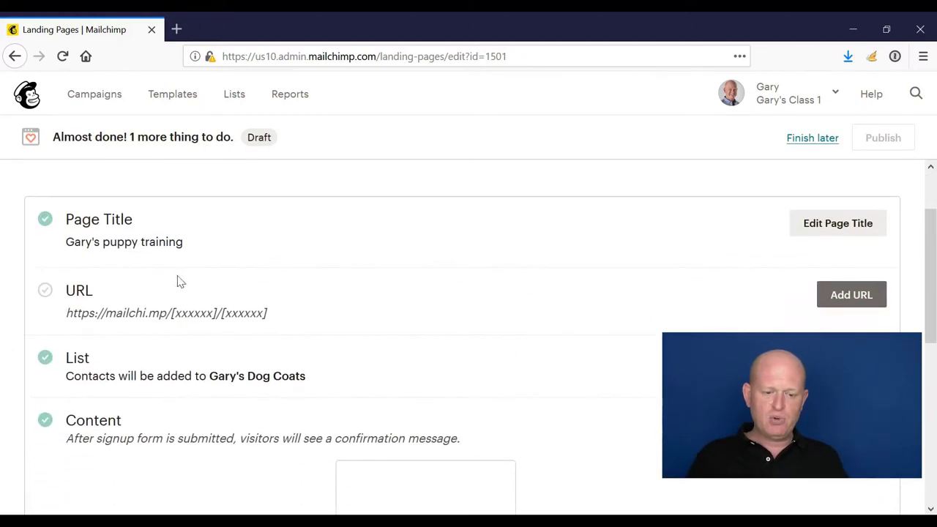
- Choose a Mailchimp domain for the page URL, leaving the path option on Generate
{"action": "left_click", "coordinate": [869, 295]}
{"action": "scroll", "coordinate": [545, 257], "scroll_direction": "down", "scroll_amount": 4}
{"action": "scroll", "coordinate": [546, 256], "scroll_direction": "up", "scroll_amount": 2}
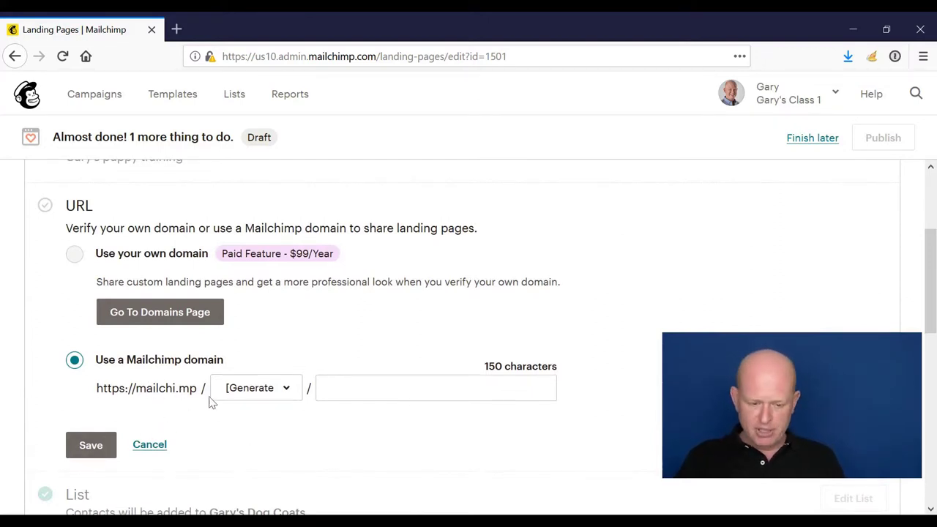
{"action": "left_click", "coordinate": [232, 401]}
{"action": "left_click", "coordinate": [588, 270]}
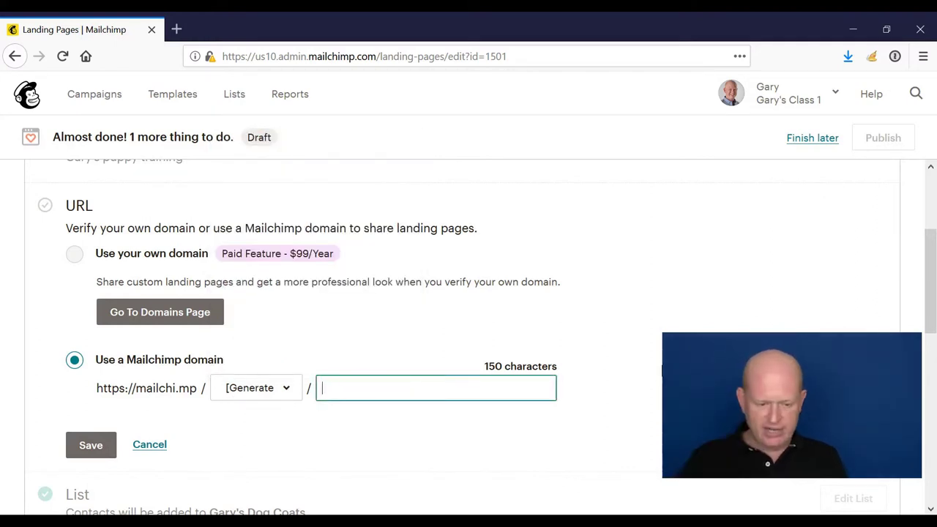
{"action": "left_click", "coordinate": [659, 370]}
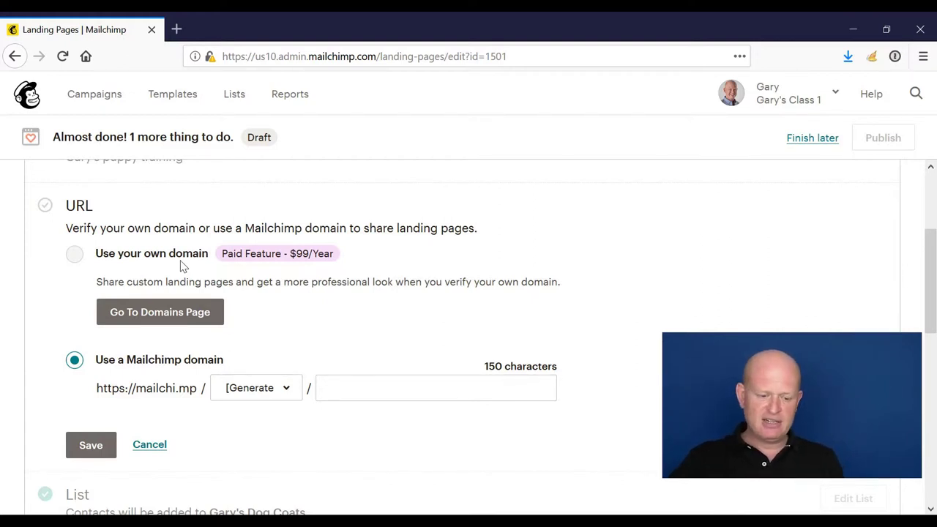
- Enter puppy-training as the URL ending and save it
{"action": "left_click", "coordinate": [382, 388]}
{"action": "type", "text": "asdfgh"}
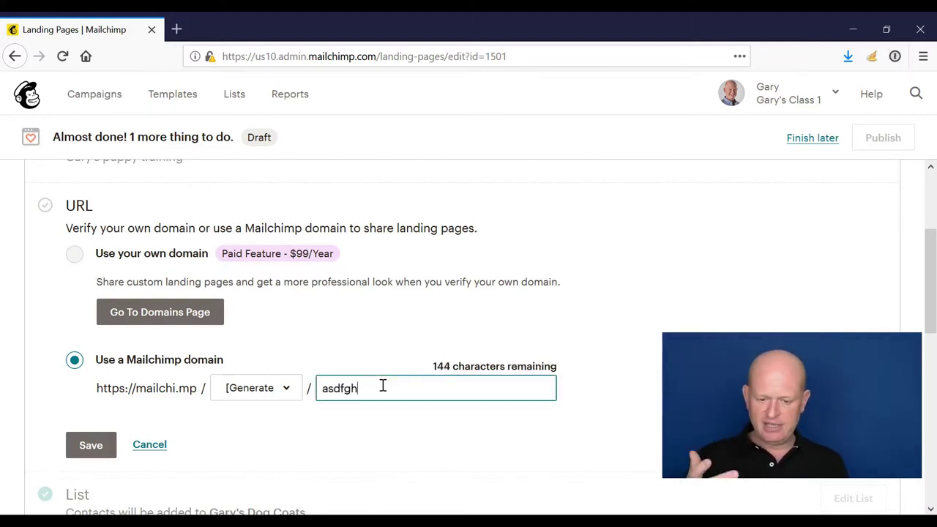
{"action": "key", "text": "ctrl+a"}
{"action": "type", "text": "pu"}
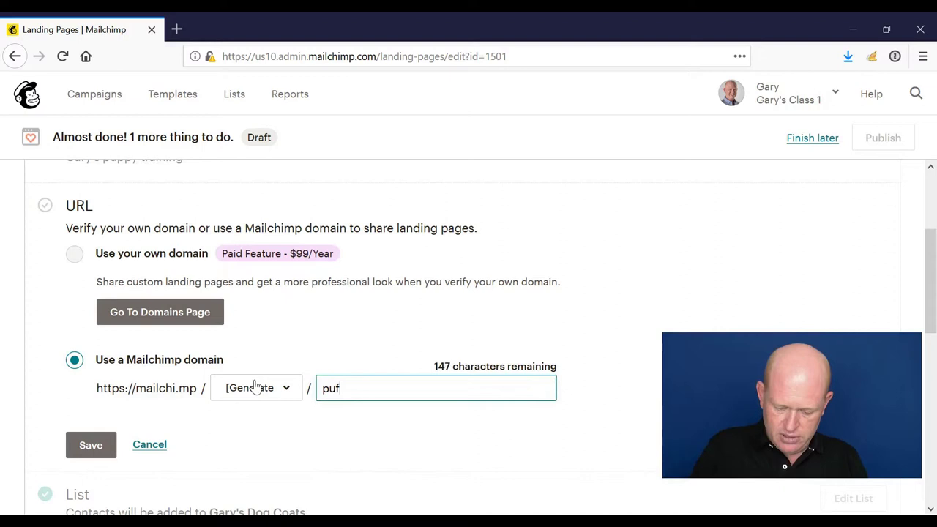
{"action": "key", "text": "BackSpace"}
{"action": "type", "text": "ppy-tra"}
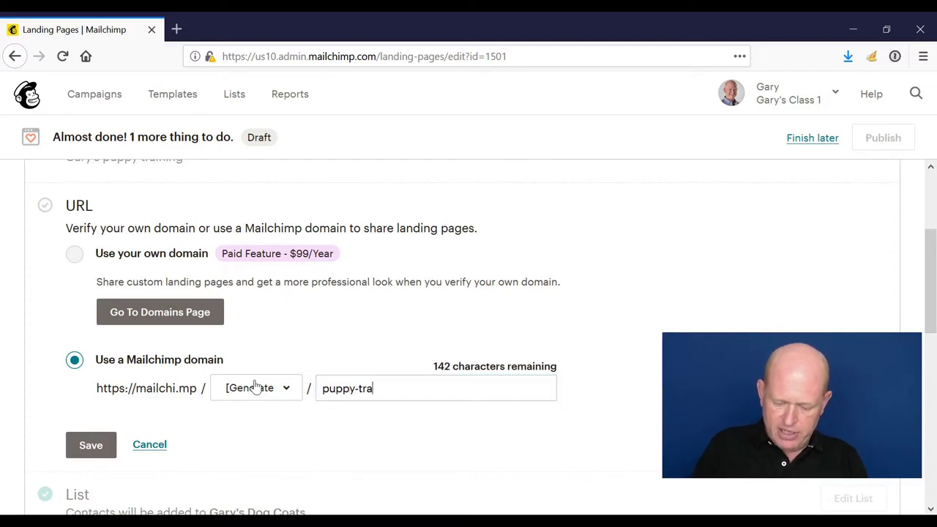
{"action": "type", "text": "ining"}
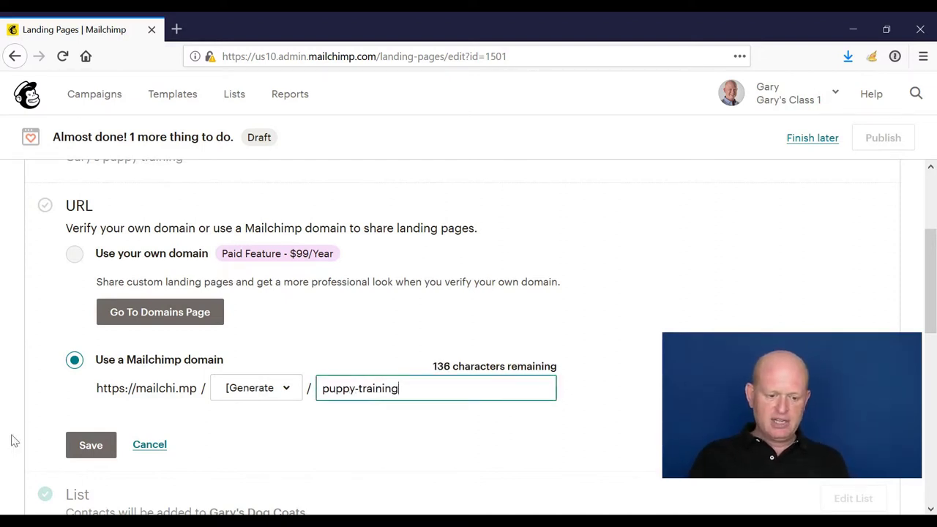
{"action": "left_click", "coordinate": [85, 446]}
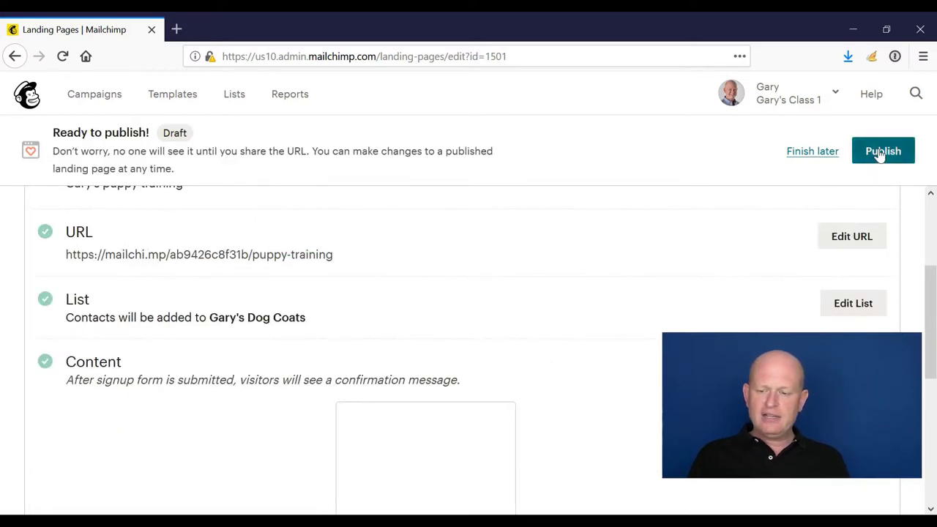
- Publish the page and load its live mailchi.mp address in a new browser tab
{"action": "left_click", "coordinate": [881, 154]}
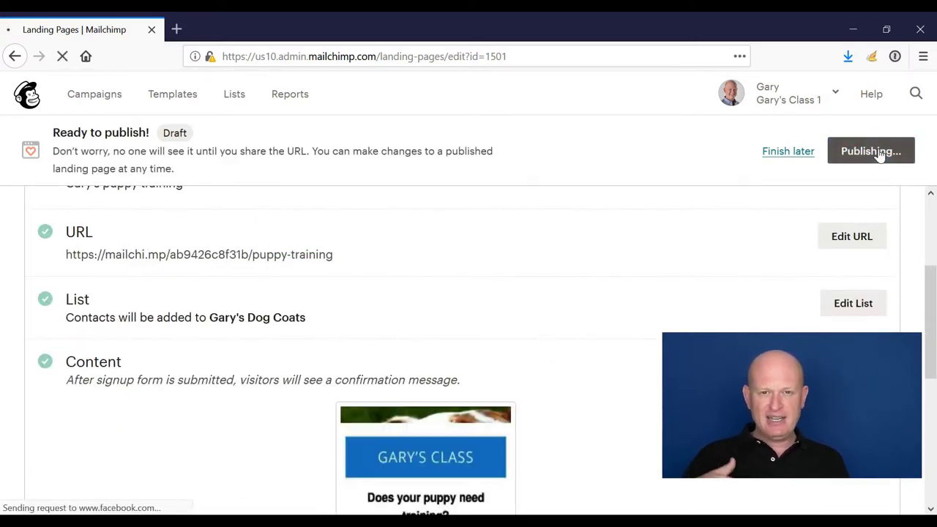
{"action": "scroll", "coordinate": [654, 366], "scroll_direction": "down", "scroll_amount": 2}
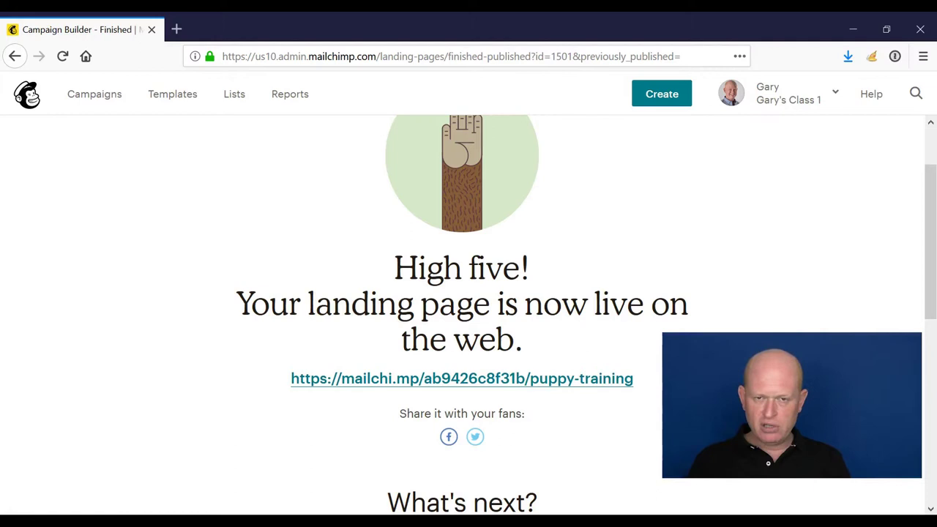
{"action": "left_click_drag", "start_coordinate": [634, 378], "coordinate": [284, 380]}
{"action": "key", "text": "ctrl+c"}
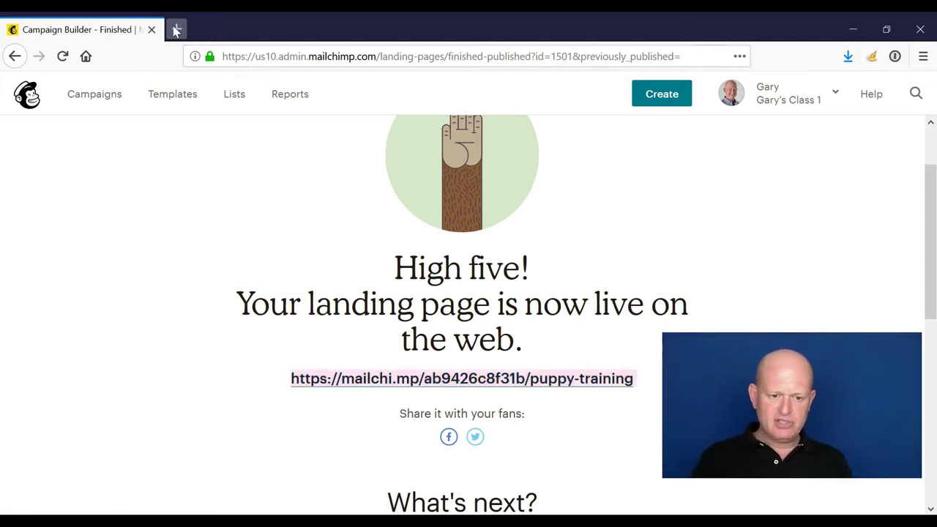
{"action": "left_click", "coordinate": [176, 29]}
{"action": "key", "text": "ctrl+v"}
- Load the live puppy training page and subscribe a test e-mail address through its signup form
{"action": "key", "text": "Return"}
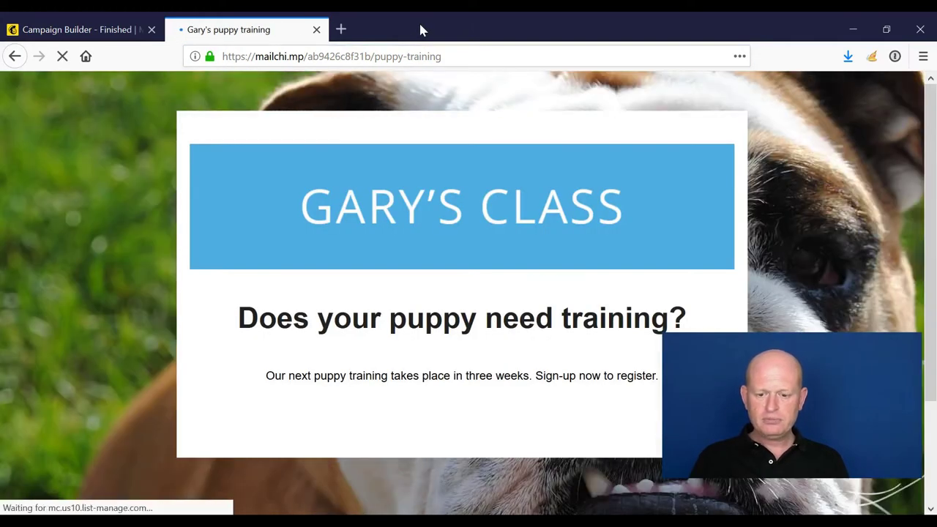
{"action": "scroll", "coordinate": [676, 180], "scroll_direction": "down", "scroll_amount": 2}
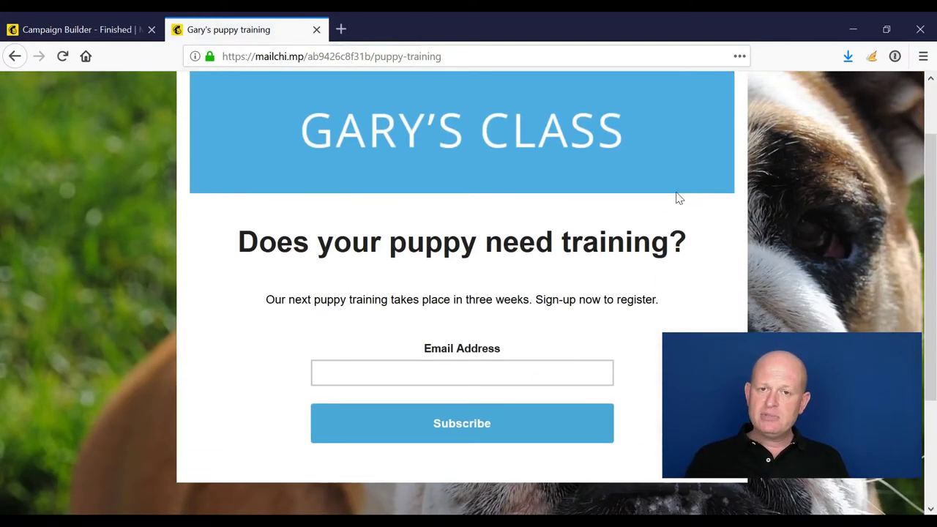
{"action": "scroll", "coordinate": [808, 165], "scroll_direction": "up", "scroll_amount": 2}
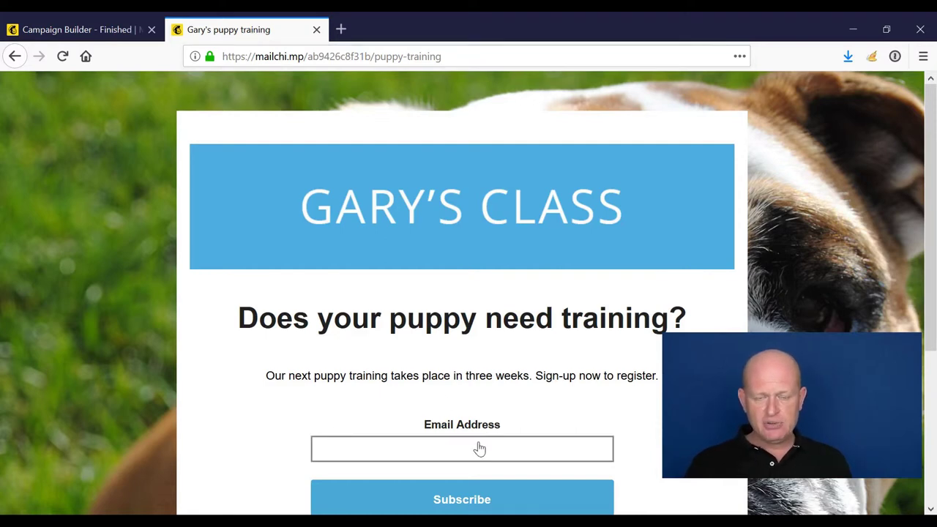
{"action": "scroll", "coordinate": [479, 445], "scroll_direction": "down", "scroll_amount": 2}
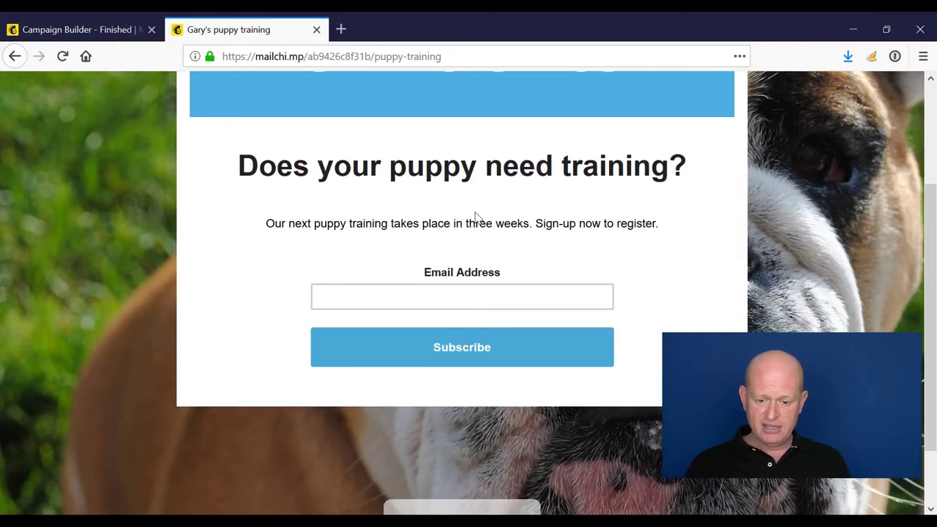
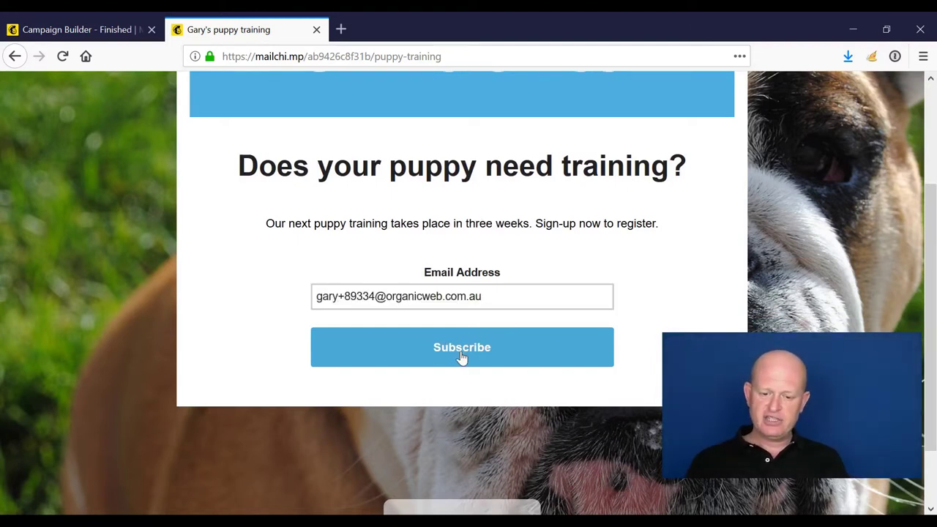
{"action": "left_click", "coordinate": [461, 353]}
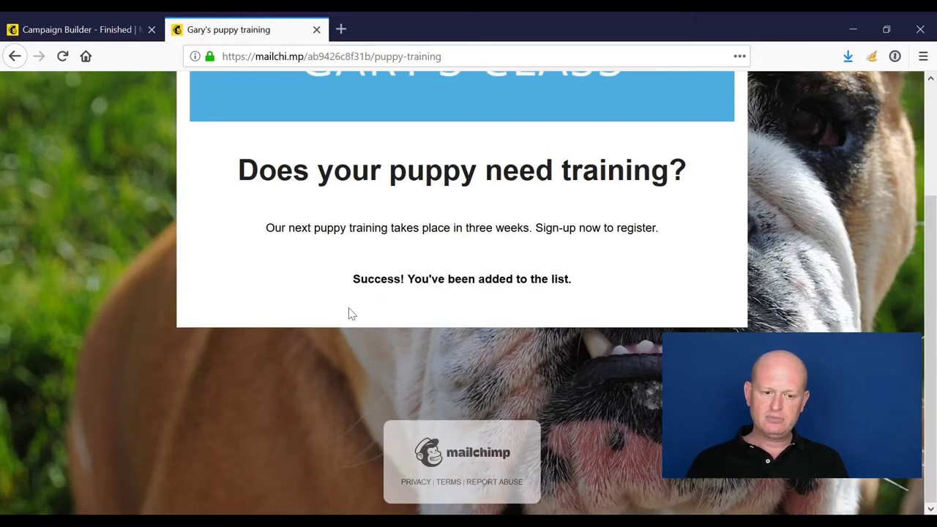
- Confirm the test signup at the bottom of the Gary's Dog Coats subscriber table, then return to Campaigns
{"action": "left_click", "coordinate": [75, 35]}
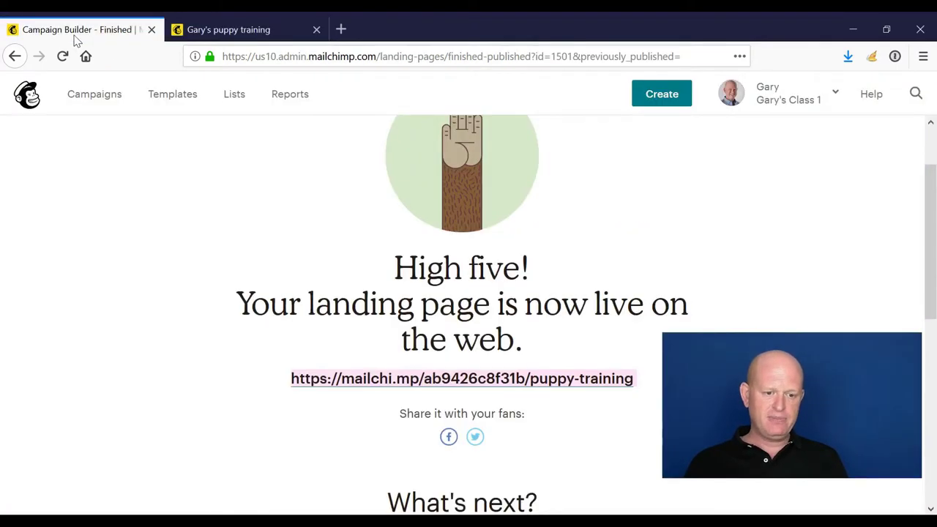
{"action": "left_click", "coordinate": [235, 94]}
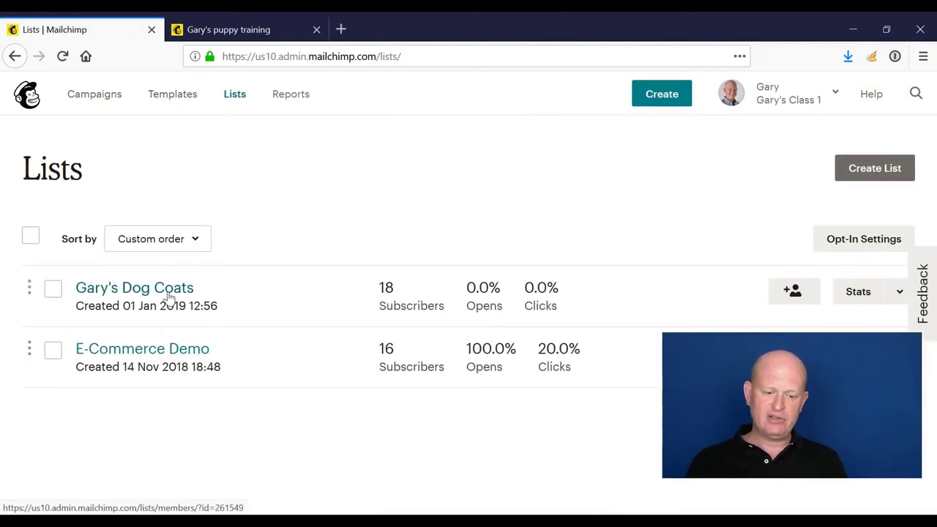
{"action": "left_click", "coordinate": [169, 295]}
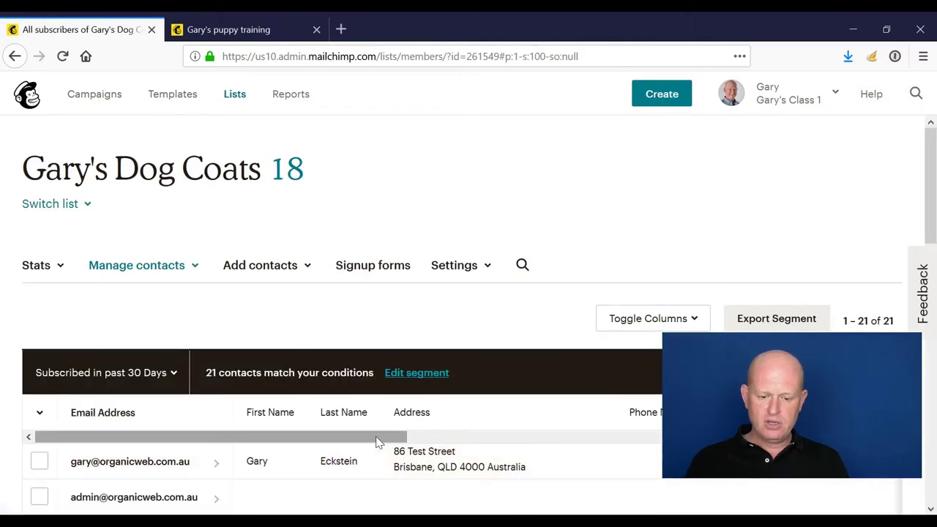
{"action": "left_click_drag", "start_coordinate": [380, 438], "coordinate": [745, 449]}
{"action": "scroll", "coordinate": [739, 410], "scroll_direction": "down", "scroll_amount": 3}
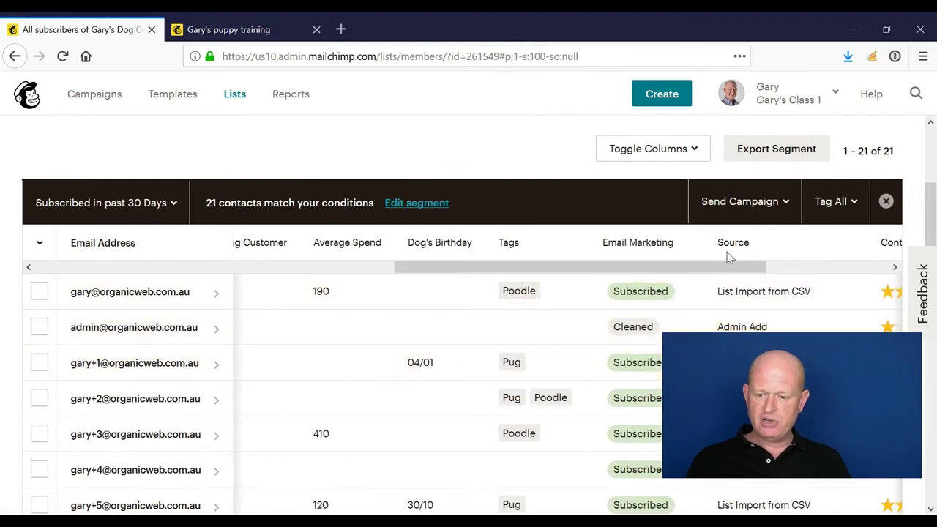
{"action": "scroll", "coordinate": [736, 328], "scroll_direction": "down", "scroll_amount": 6}
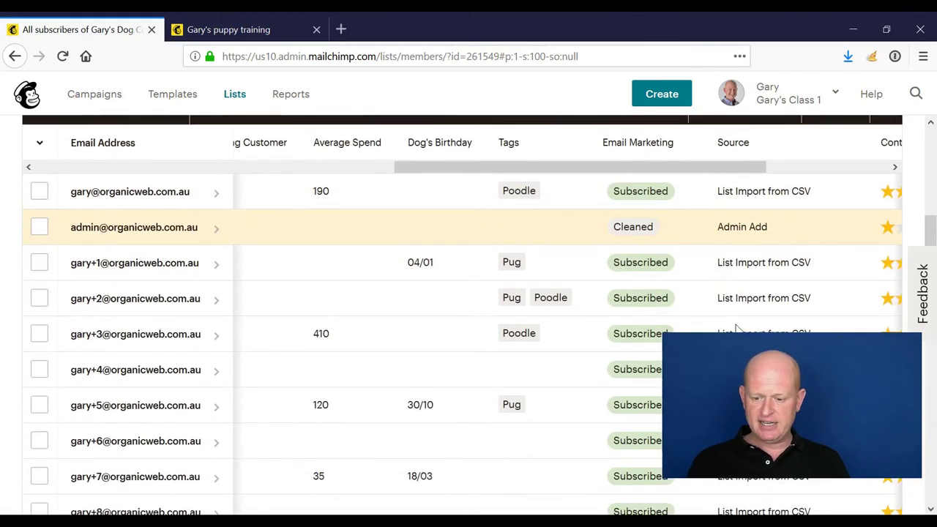
{"action": "scroll", "coordinate": [735, 328], "scroll_direction": "down", "scroll_amount": 5}
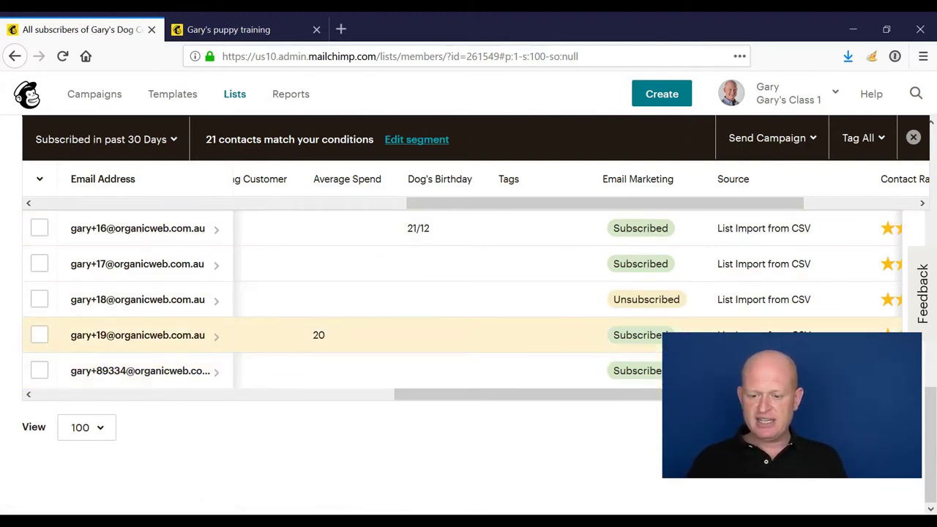
{"action": "left_click", "coordinate": [114, 102]}
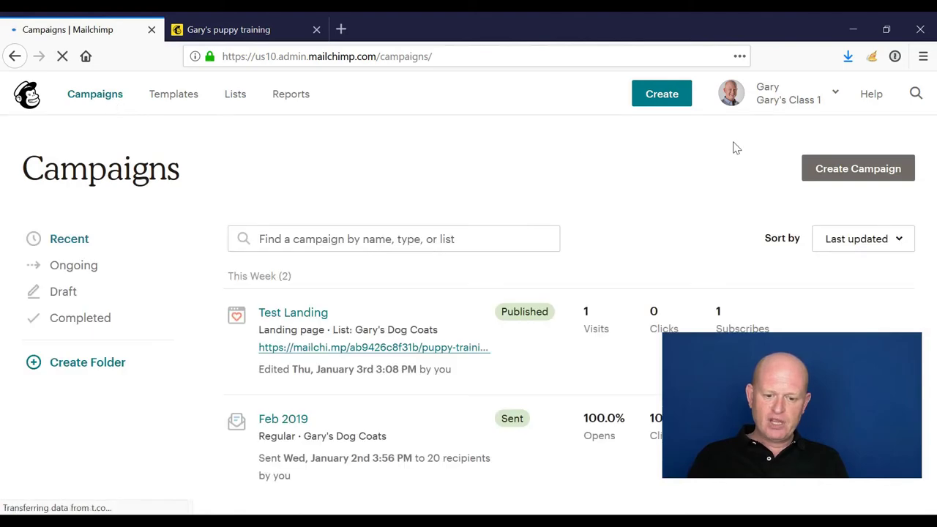
- Create a new landing page campaign named 'Test', linked to the Gary's Dog Coats list
{"action": "left_click", "coordinate": [855, 172]}
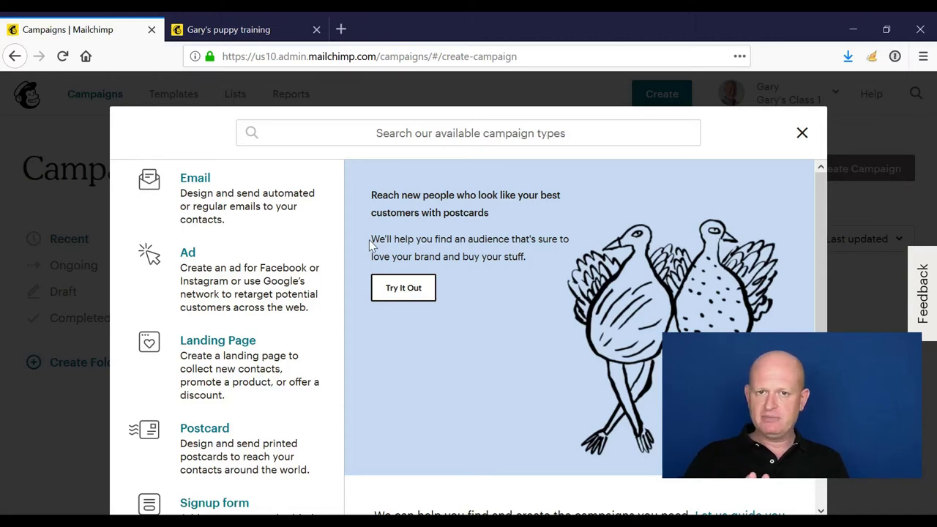
{"action": "left_click", "coordinate": [255, 355]}
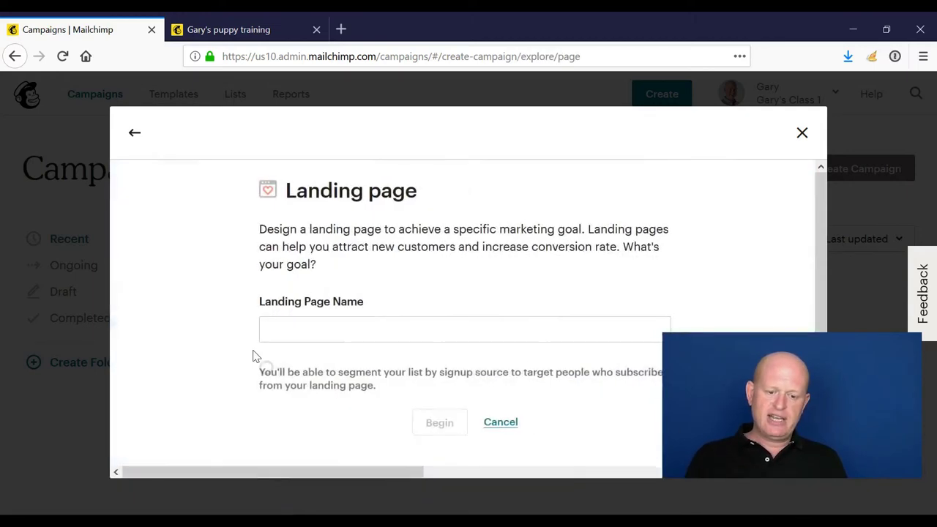
{"action": "left_click", "coordinate": [323, 318]}
{"action": "type", "text": "Test"}
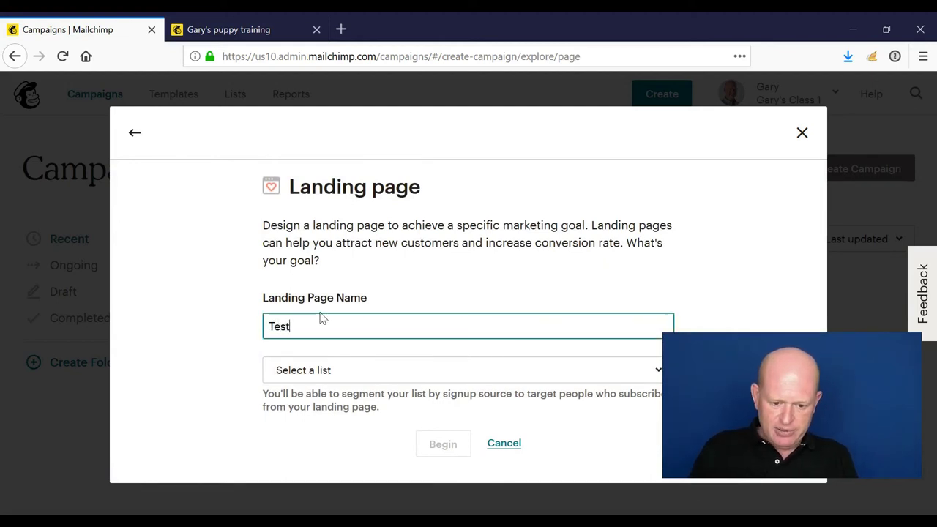
{"action": "left_click", "coordinate": [388, 379]}
{"action": "left_click", "coordinate": [363, 448]}
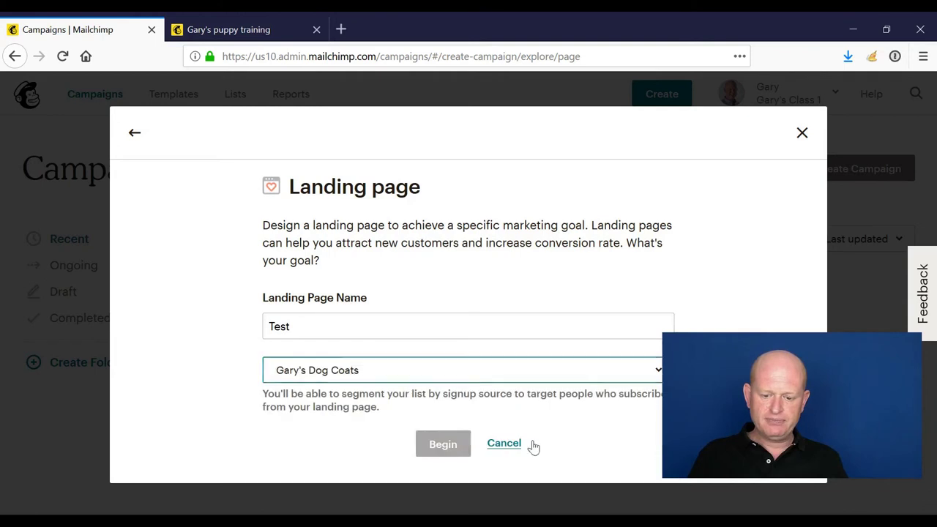
{"action": "left_click", "coordinate": [448, 453]}
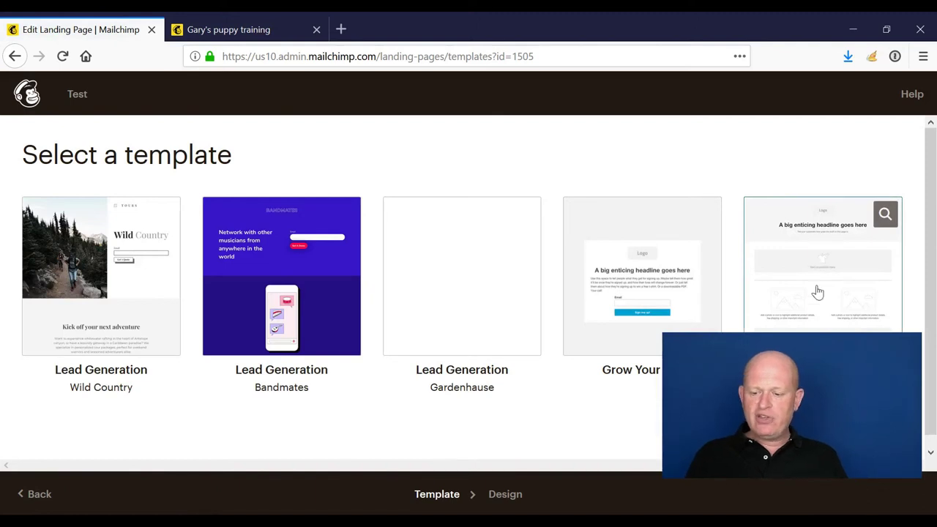
- Apply the headline-and-products template and scroll through the page canvas and Content blocks panel
{"action": "left_click", "coordinate": [825, 264]}
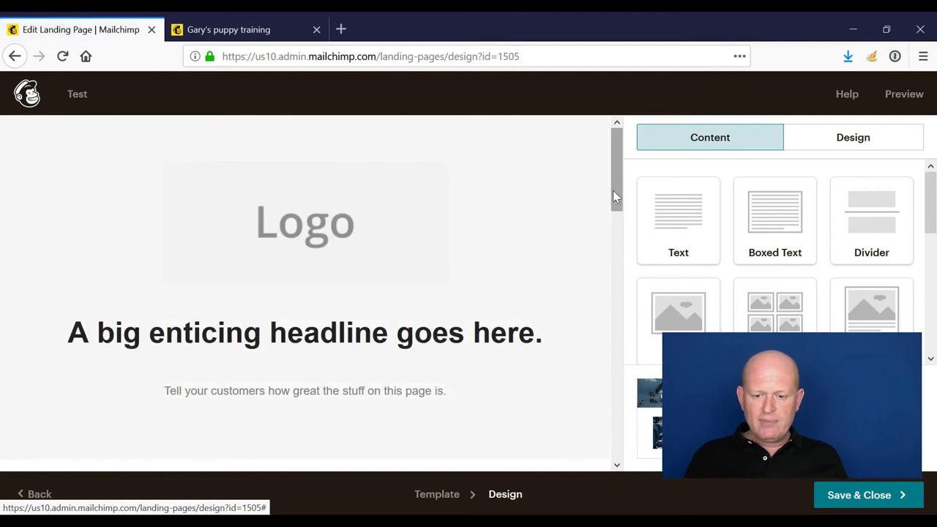
{"action": "left_click_drag", "start_coordinate": [613, 196], "coordinate": [609, 276]}
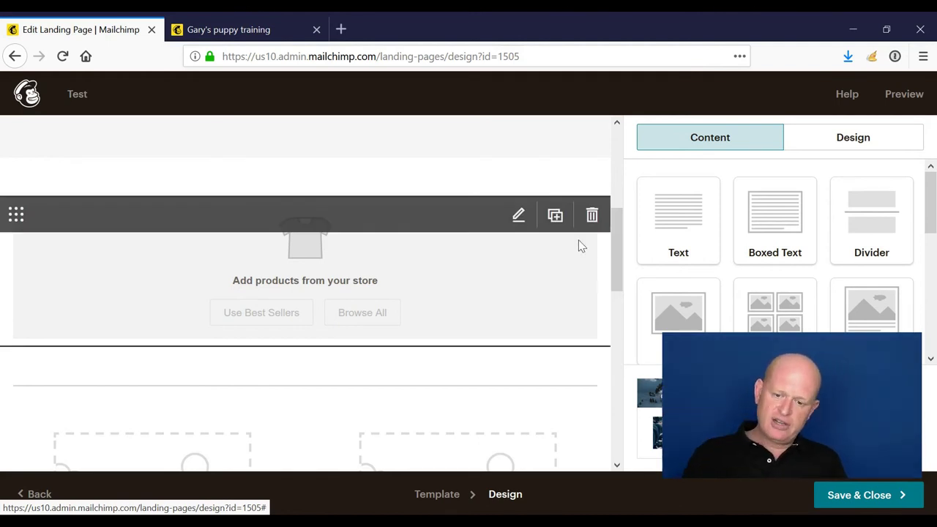
{"action": "mouse_move", "coordinate": [617, 259]}
{"action": "left_mouse_down"}
{"action": "mouse_move", "coordinate": [620, 335]}
{"action": "mouse_move", "coordinate": [615, 258]}
{"action": "left_mouse_up"}
{"action": "left_click_drag", "start_coordinate": [932, 221], "coordinate": [932, 324]}
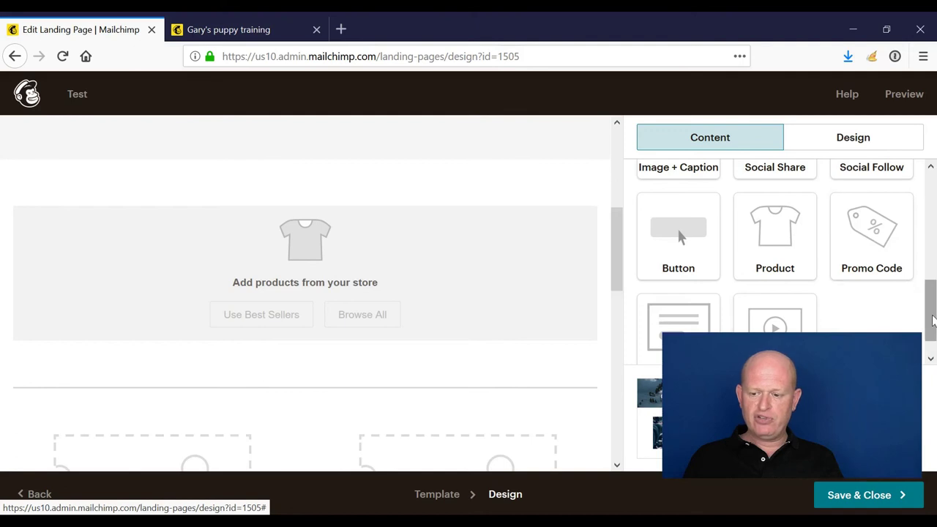
{"action": "left_click_drag", "start_coordinate": [933, 320], "coordinate": [934, 344]}
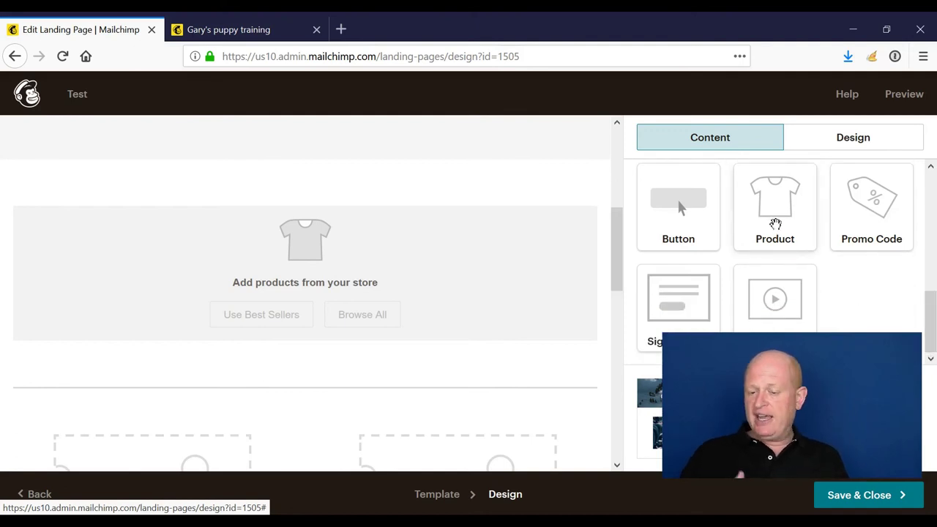